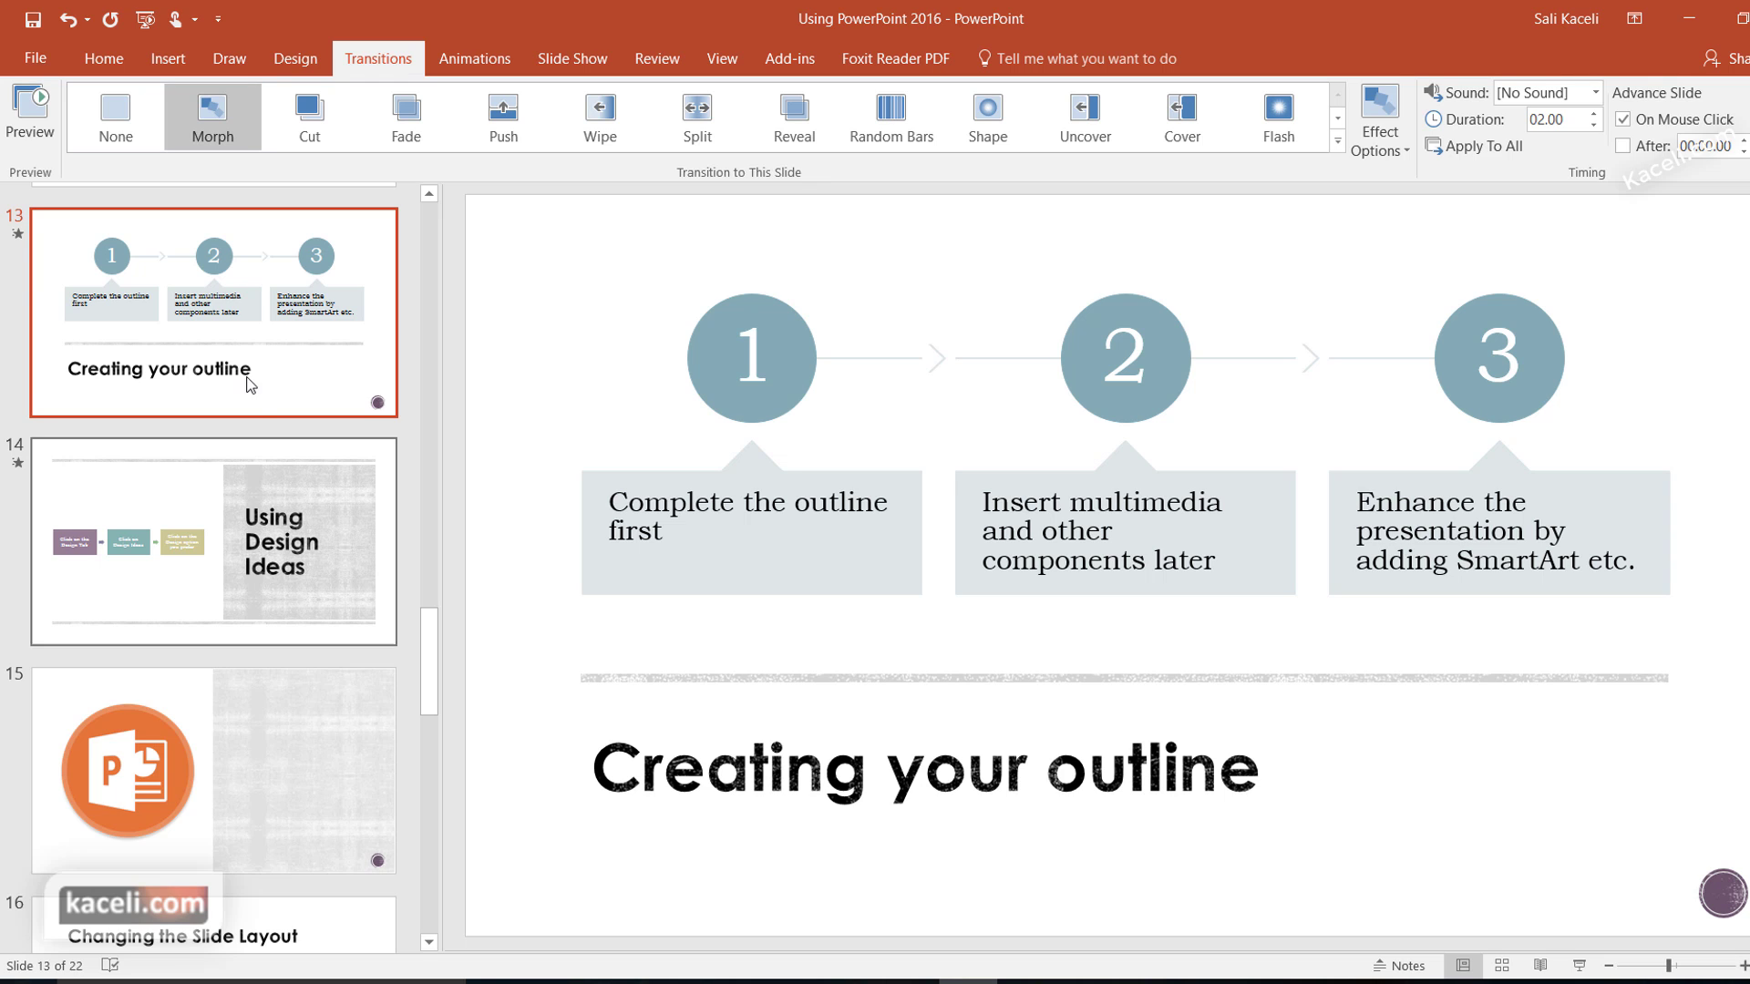
Scroll up and show slide 11, Continuous Improvement Process, with its Morph transition.
{"action": "scroll", "coordinate": [242, 381], "scroll_direction": "up", "scroll_amount": 3}
{"action": "left_click", "coordinate": [246, 413]}
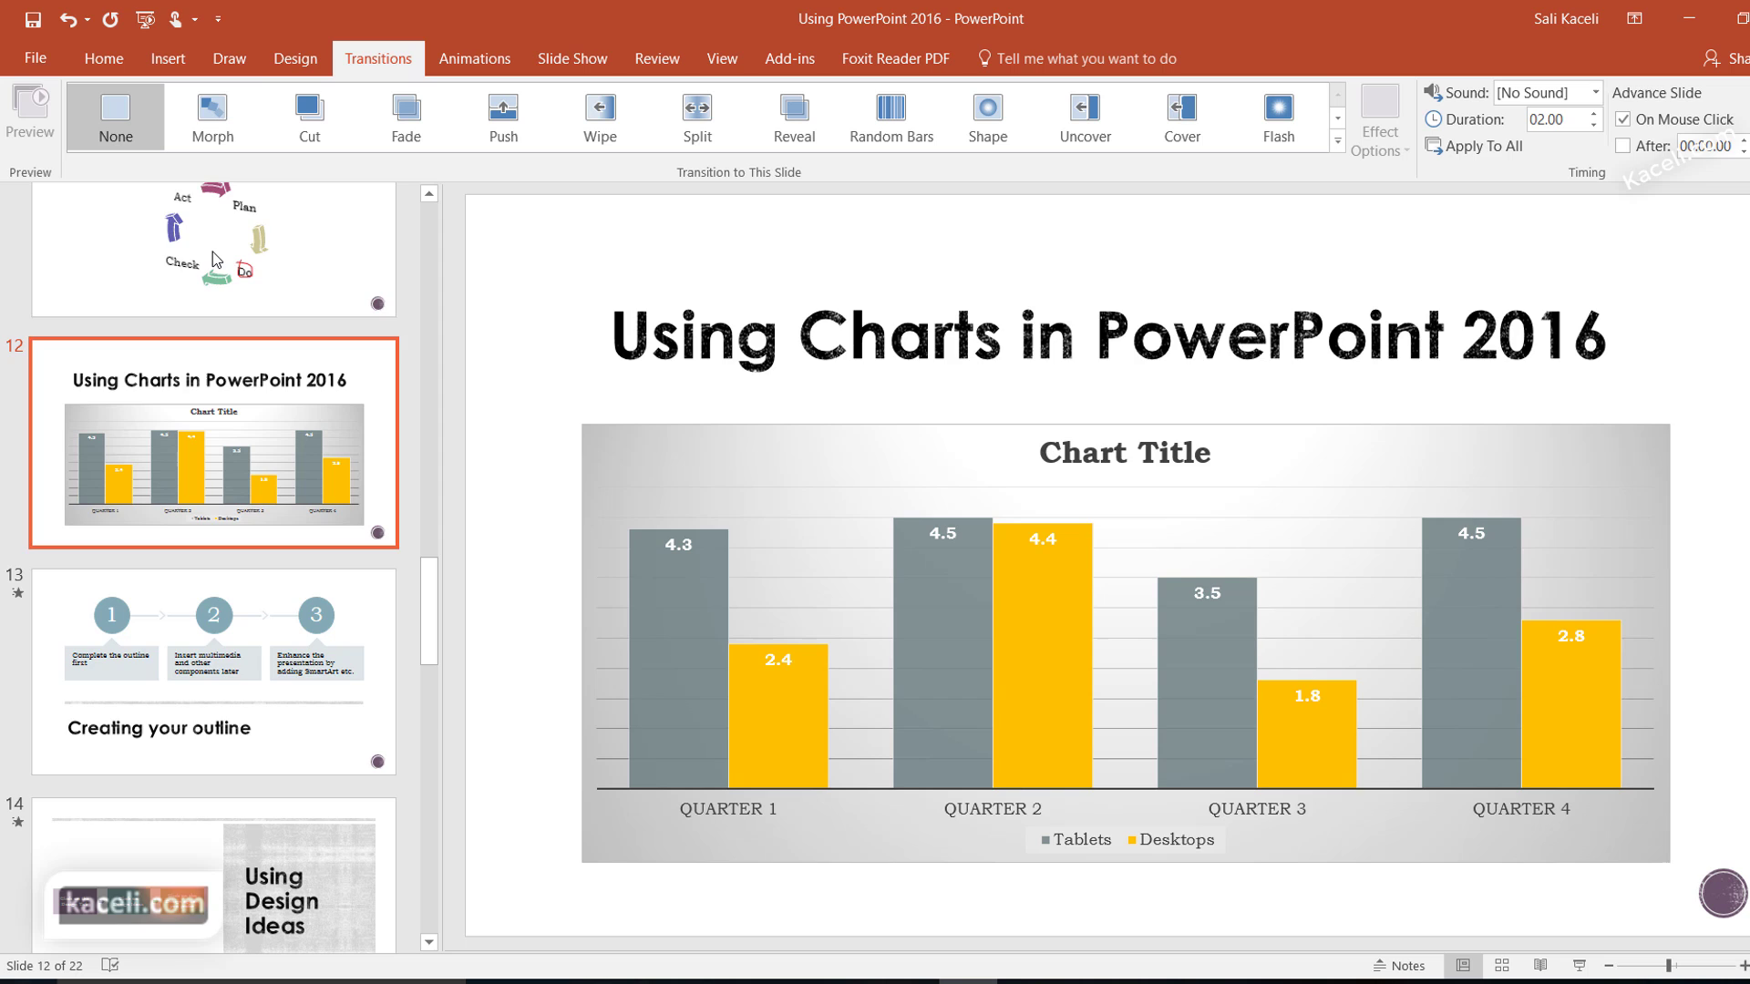
{"action": "left_click", "coordinate": [211, 248]}
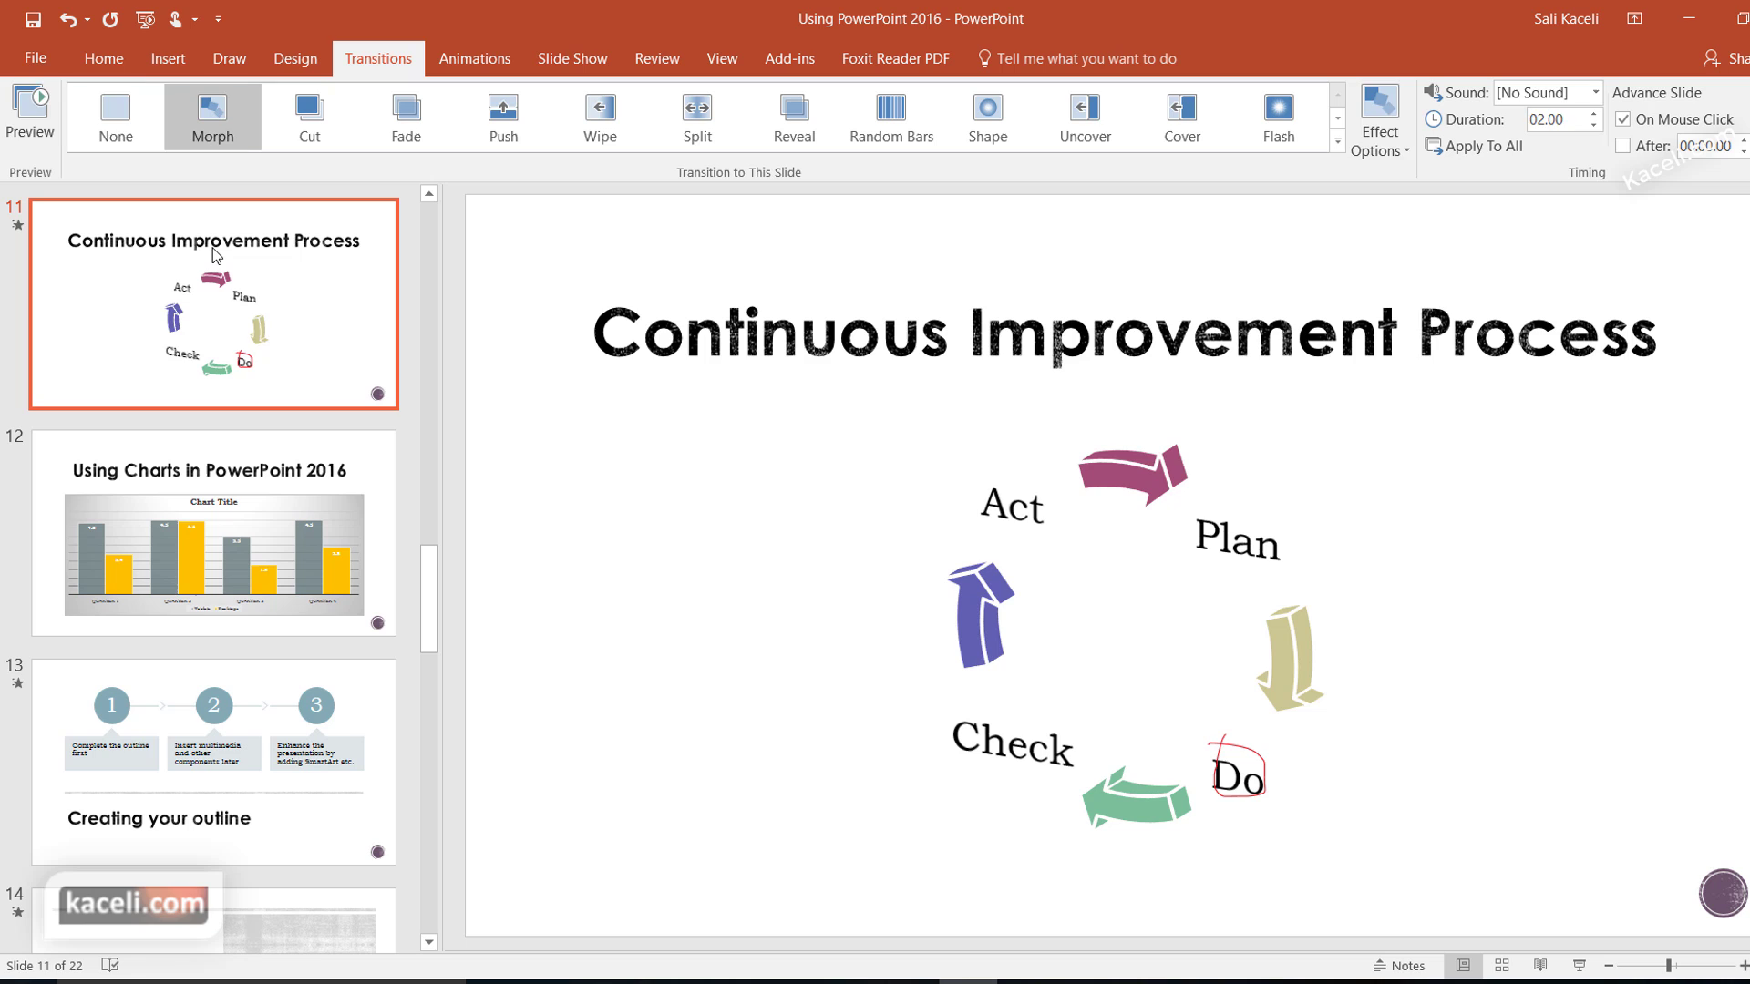
Undo slide 11's Morph transition, leaving None, and go to slide 9, Capturing Screen Recordings.
{"action": "key", "text": "ctrl+z"}
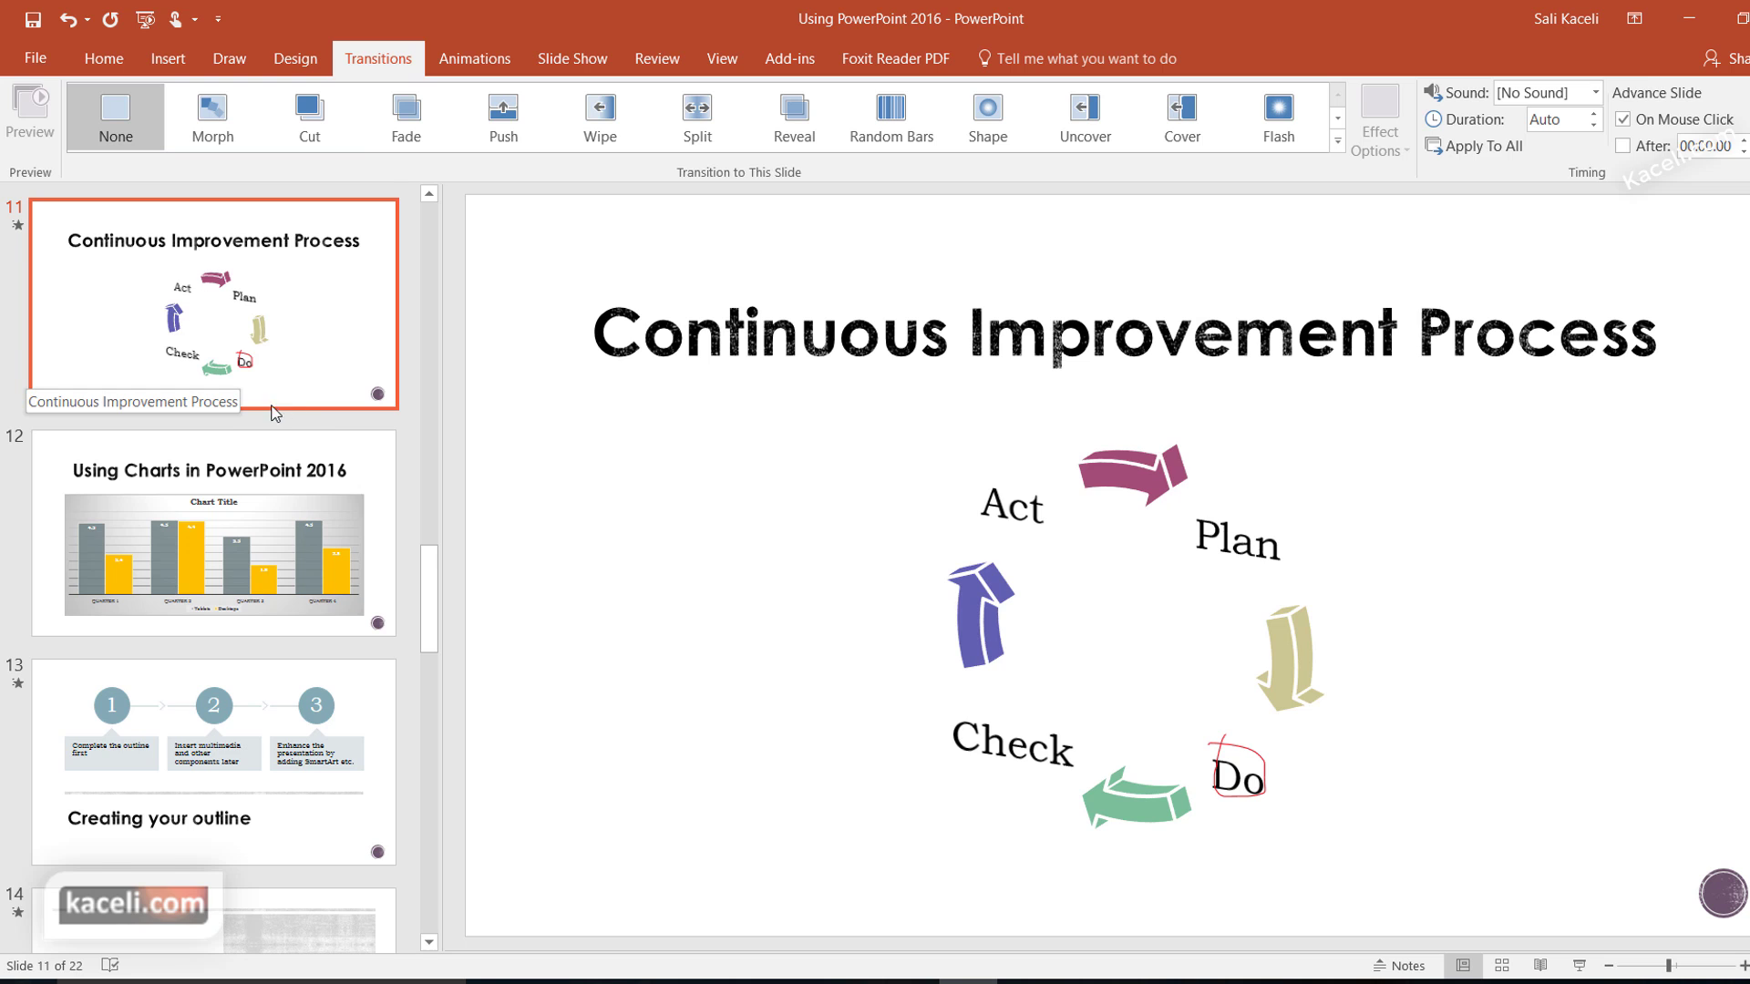
{"action": "scroll", "coordinate": [276, 413], "scroll_direction": "up", "scroll_amount": 2}
{"action": "left_click", "coordinate": [222, 288]}
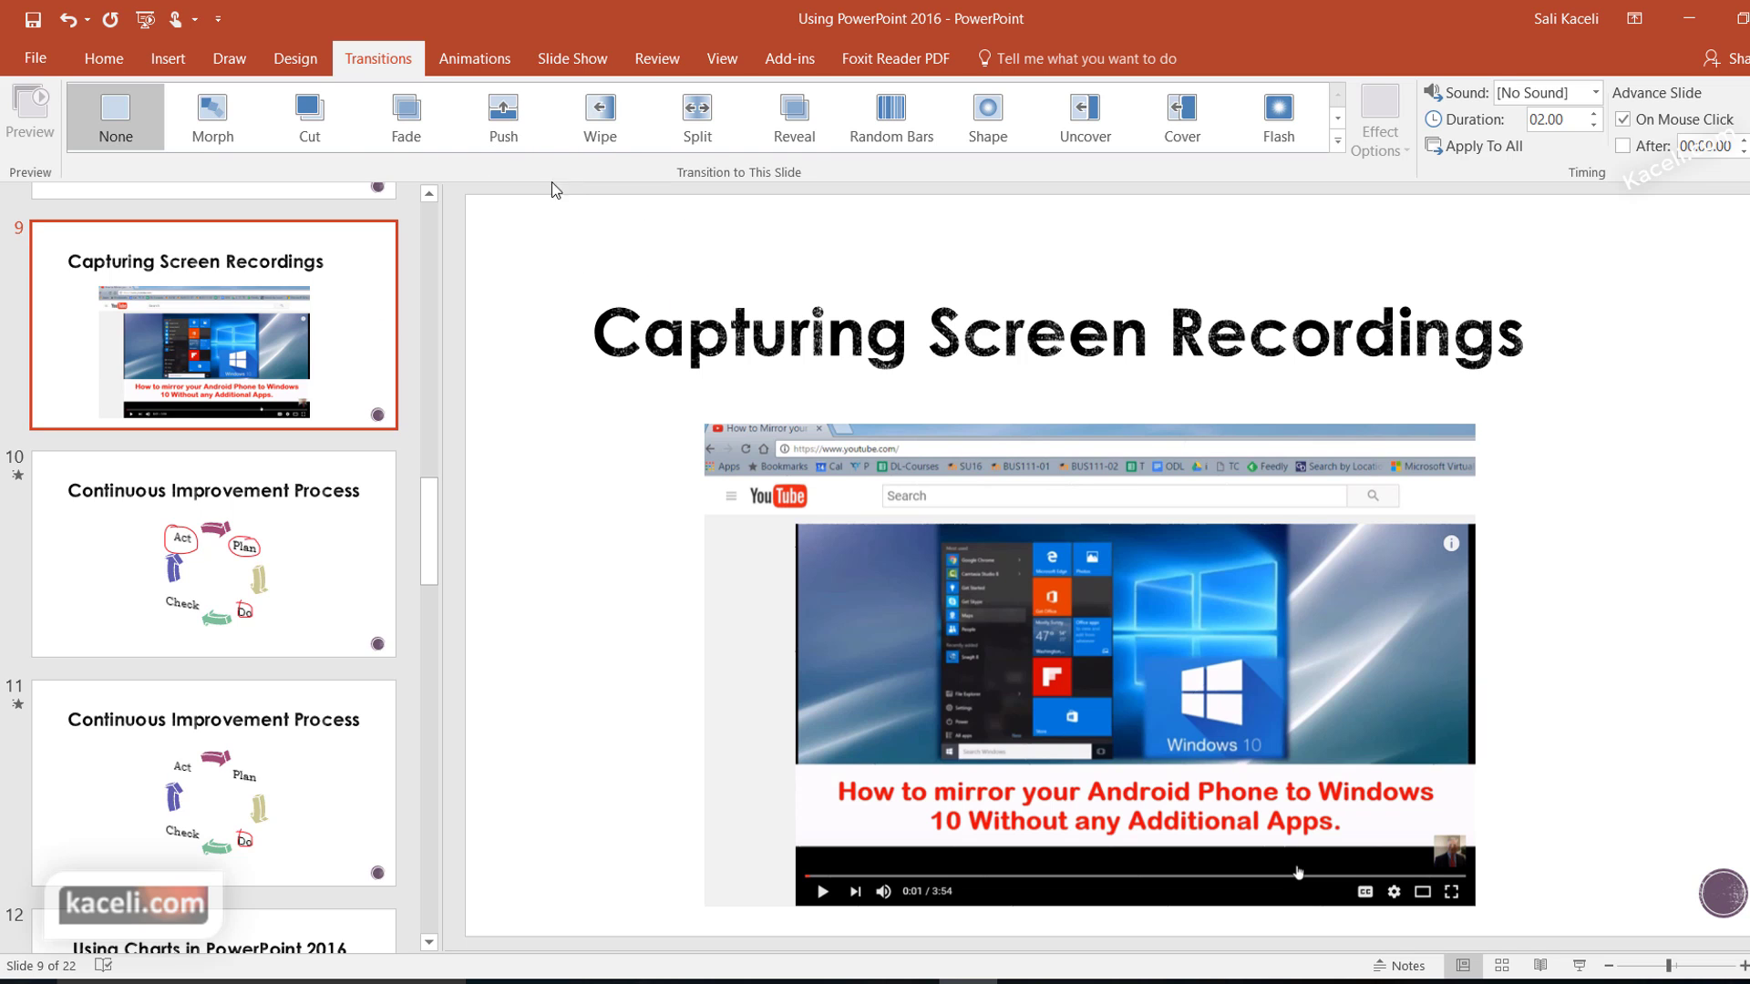
Give slide 9 the Push transition and slide 10 the Split transition.
{"action": "left_click", "coordinate": [503, 118]}
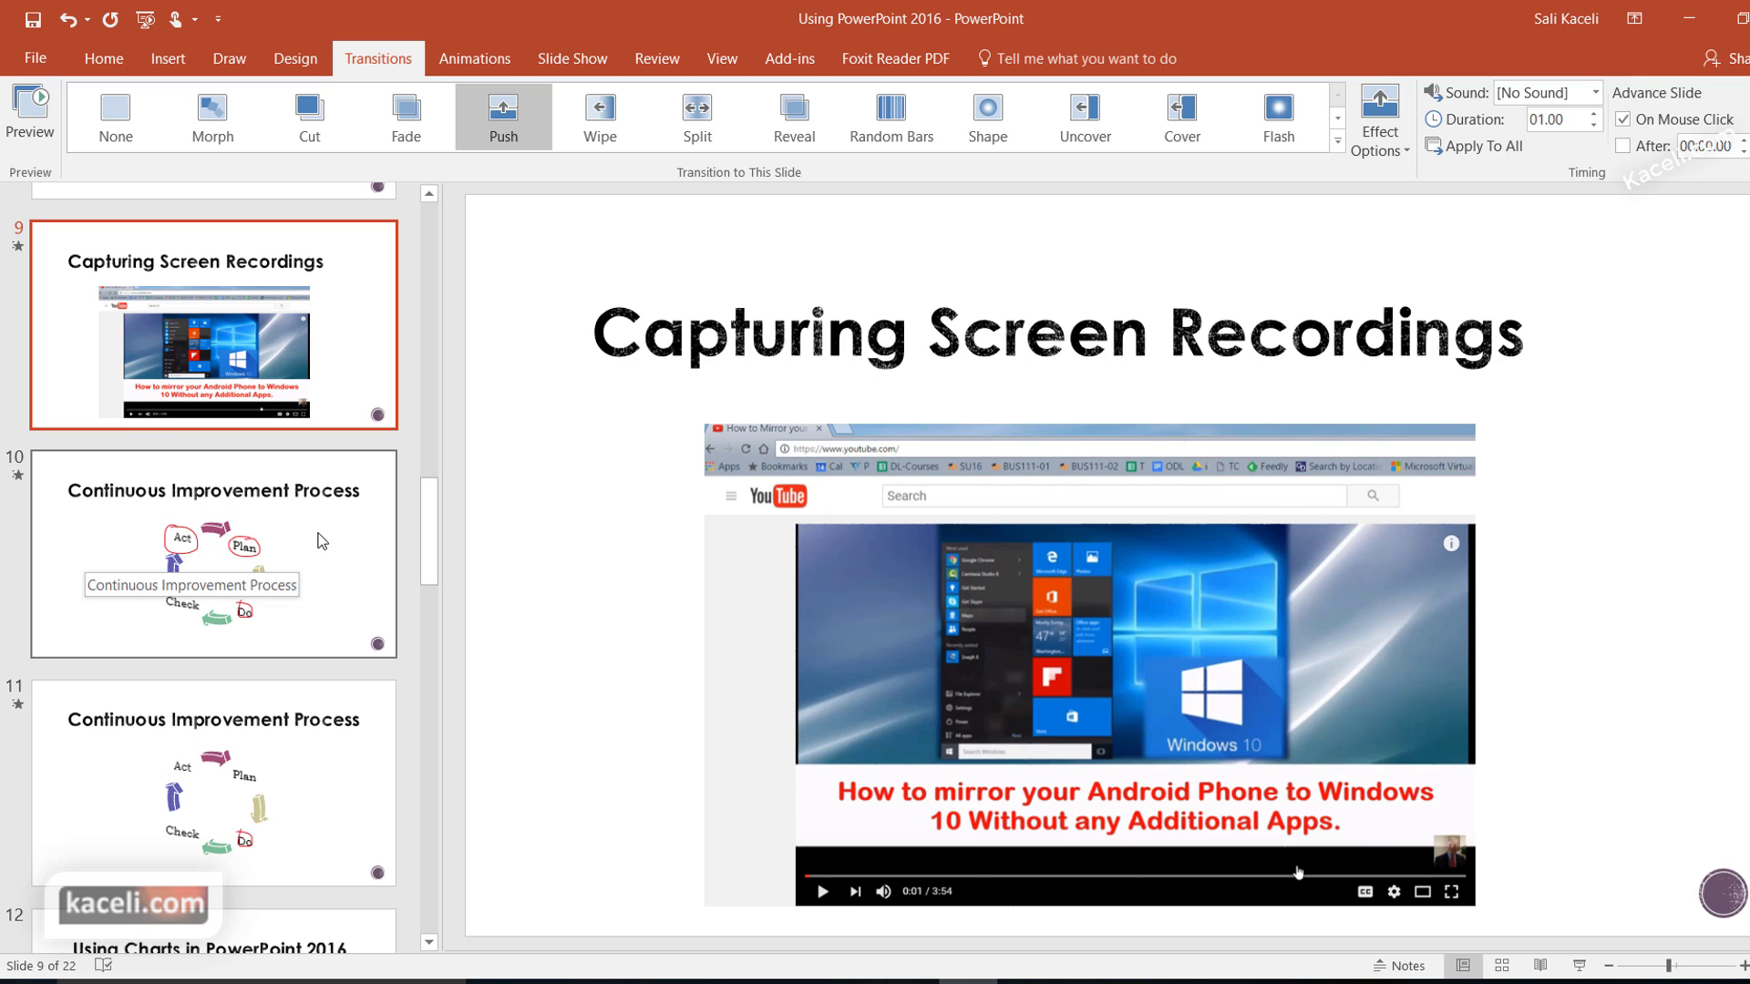
{"action": "left_click", "coordinate": [319, 536]}
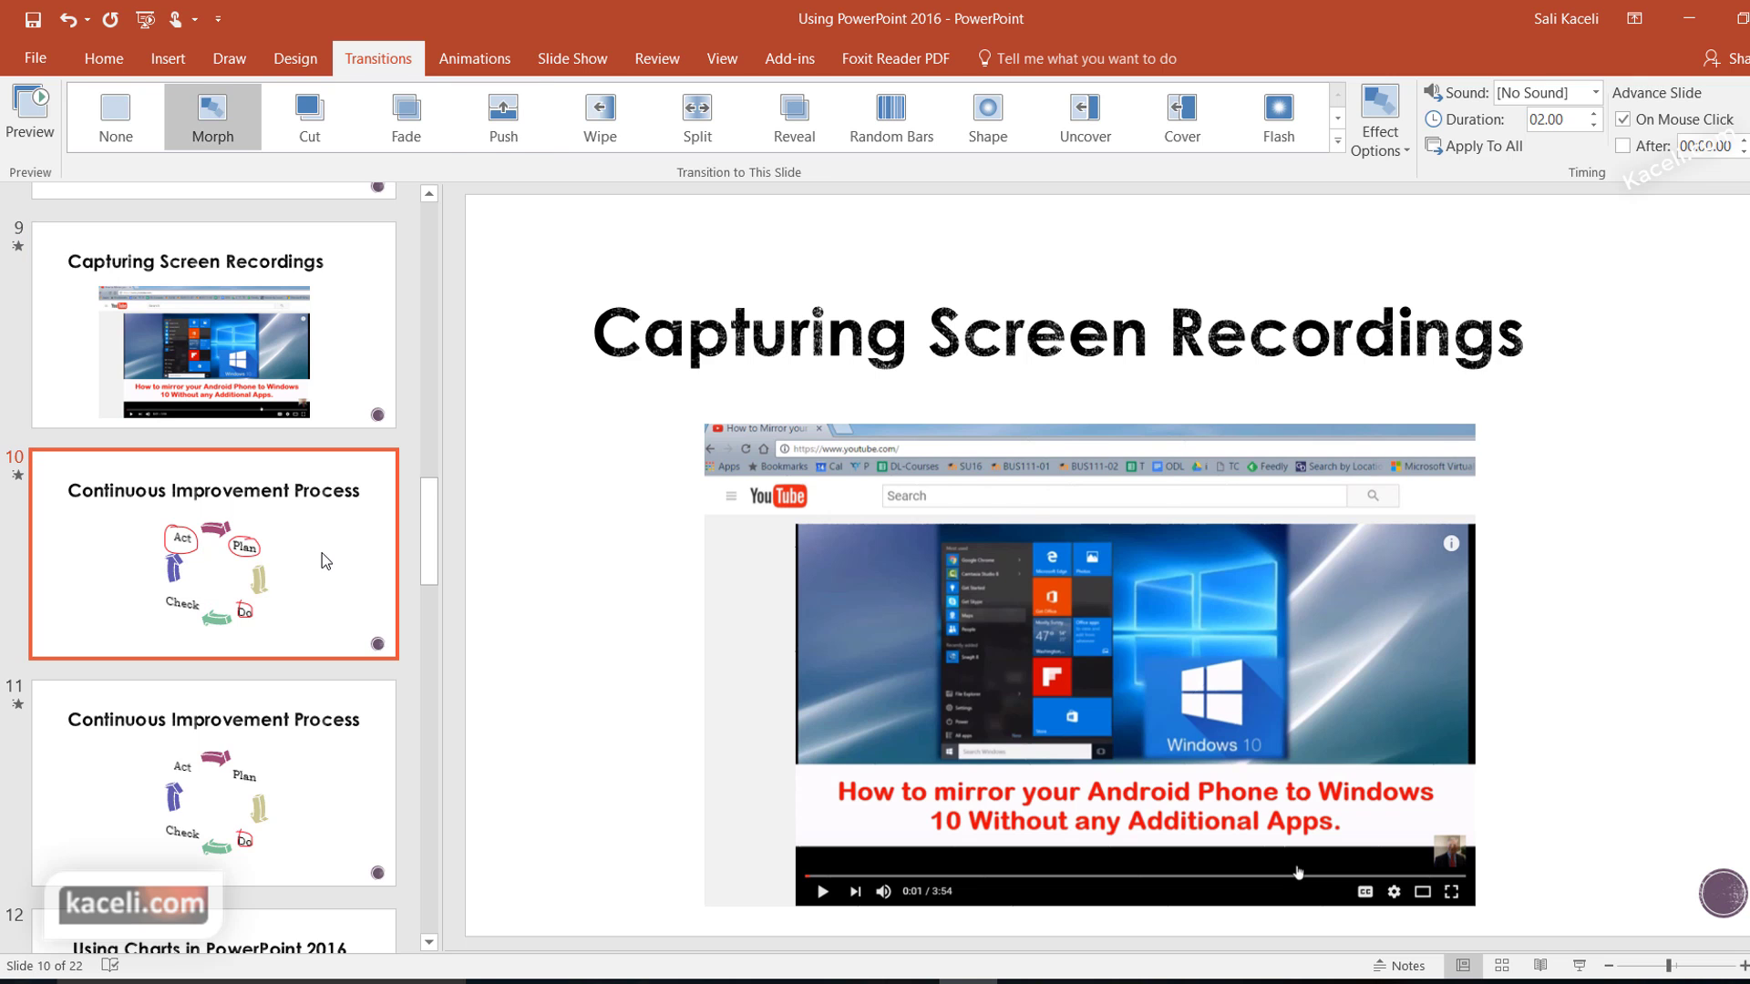
{"action": "left_click", "coordinate": [695, 119]}
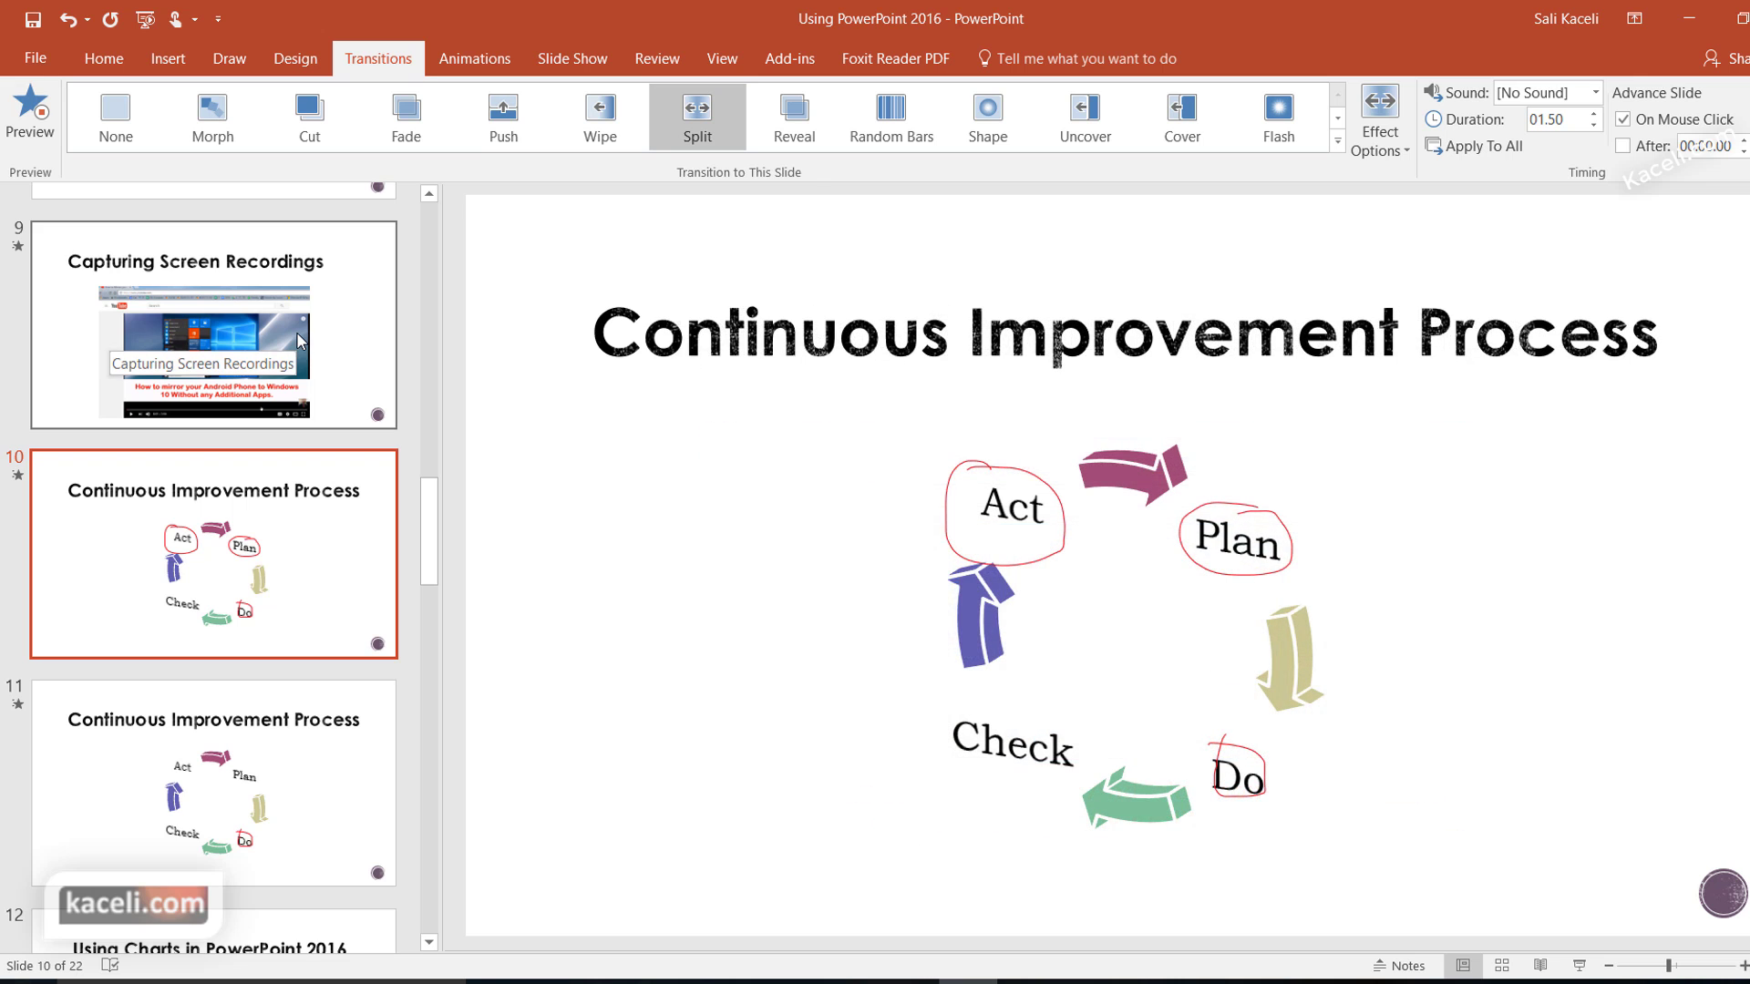
Run the slide show from slide 9 and advance through the new transitions.
{"action": "left_click", "coordinate": [237, 286]}
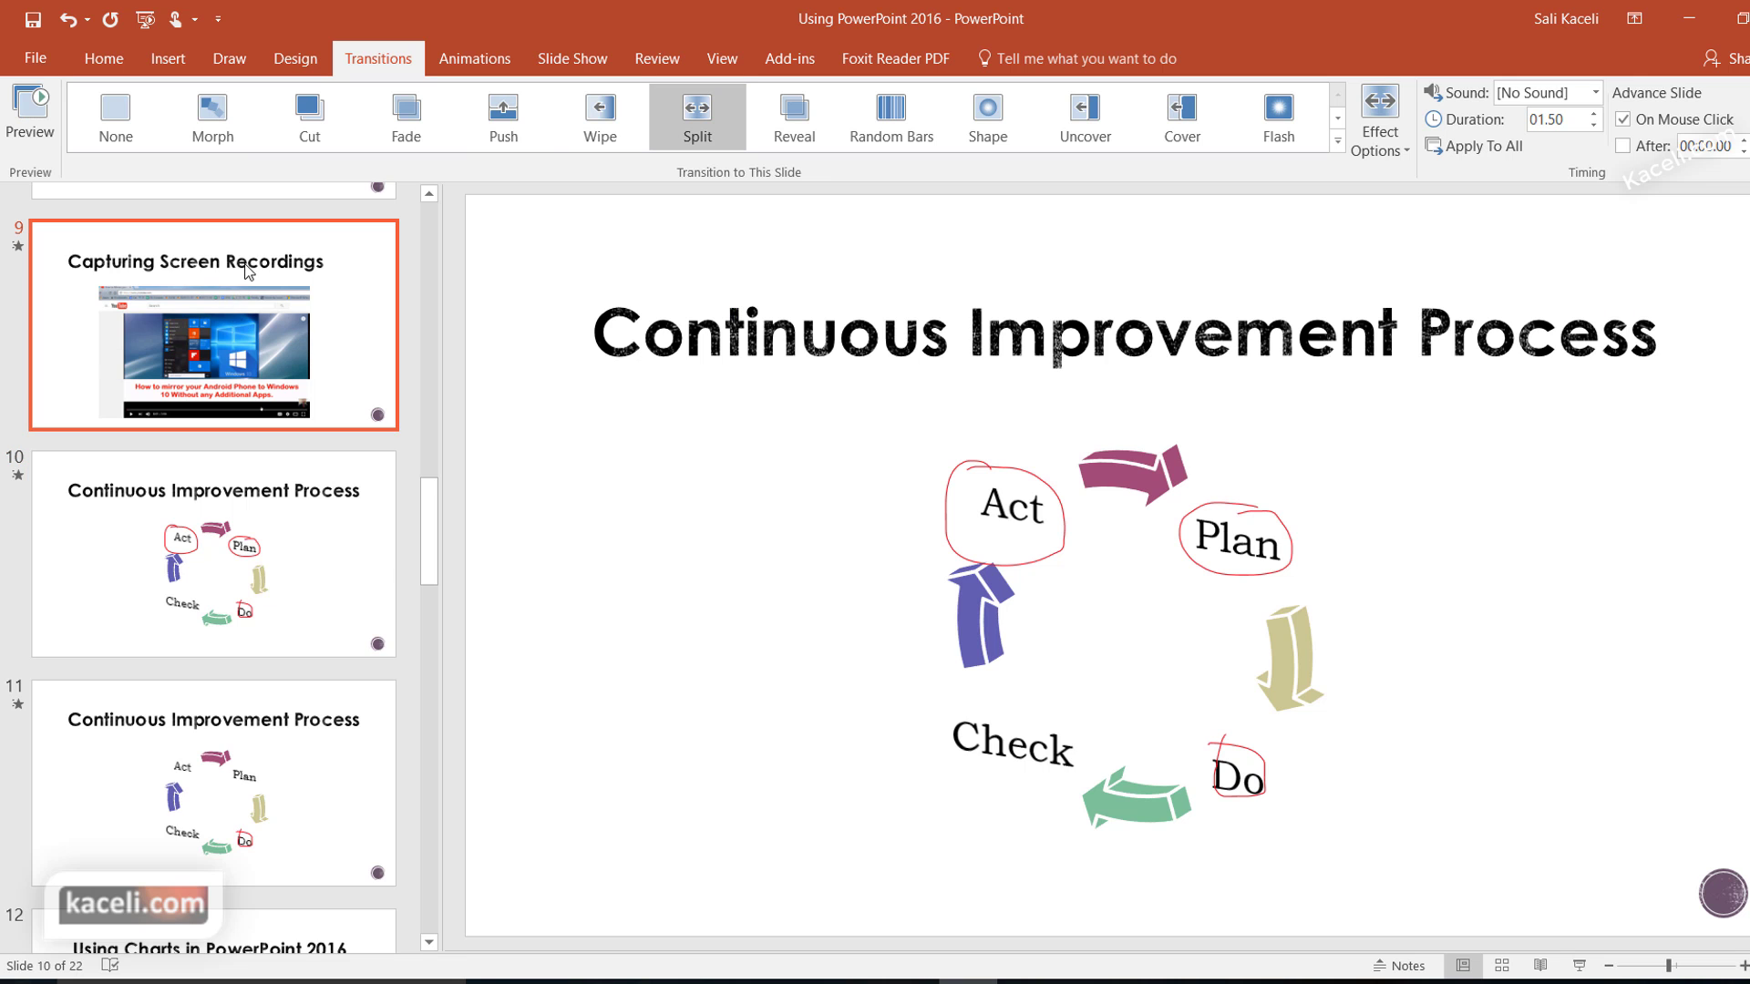
{"action": "scroll", "coordinate": [237, 301], "scroll_direction": "up", "scroll_amount": 3}
{"action": "left_click", "coordinate": [293, 320]}
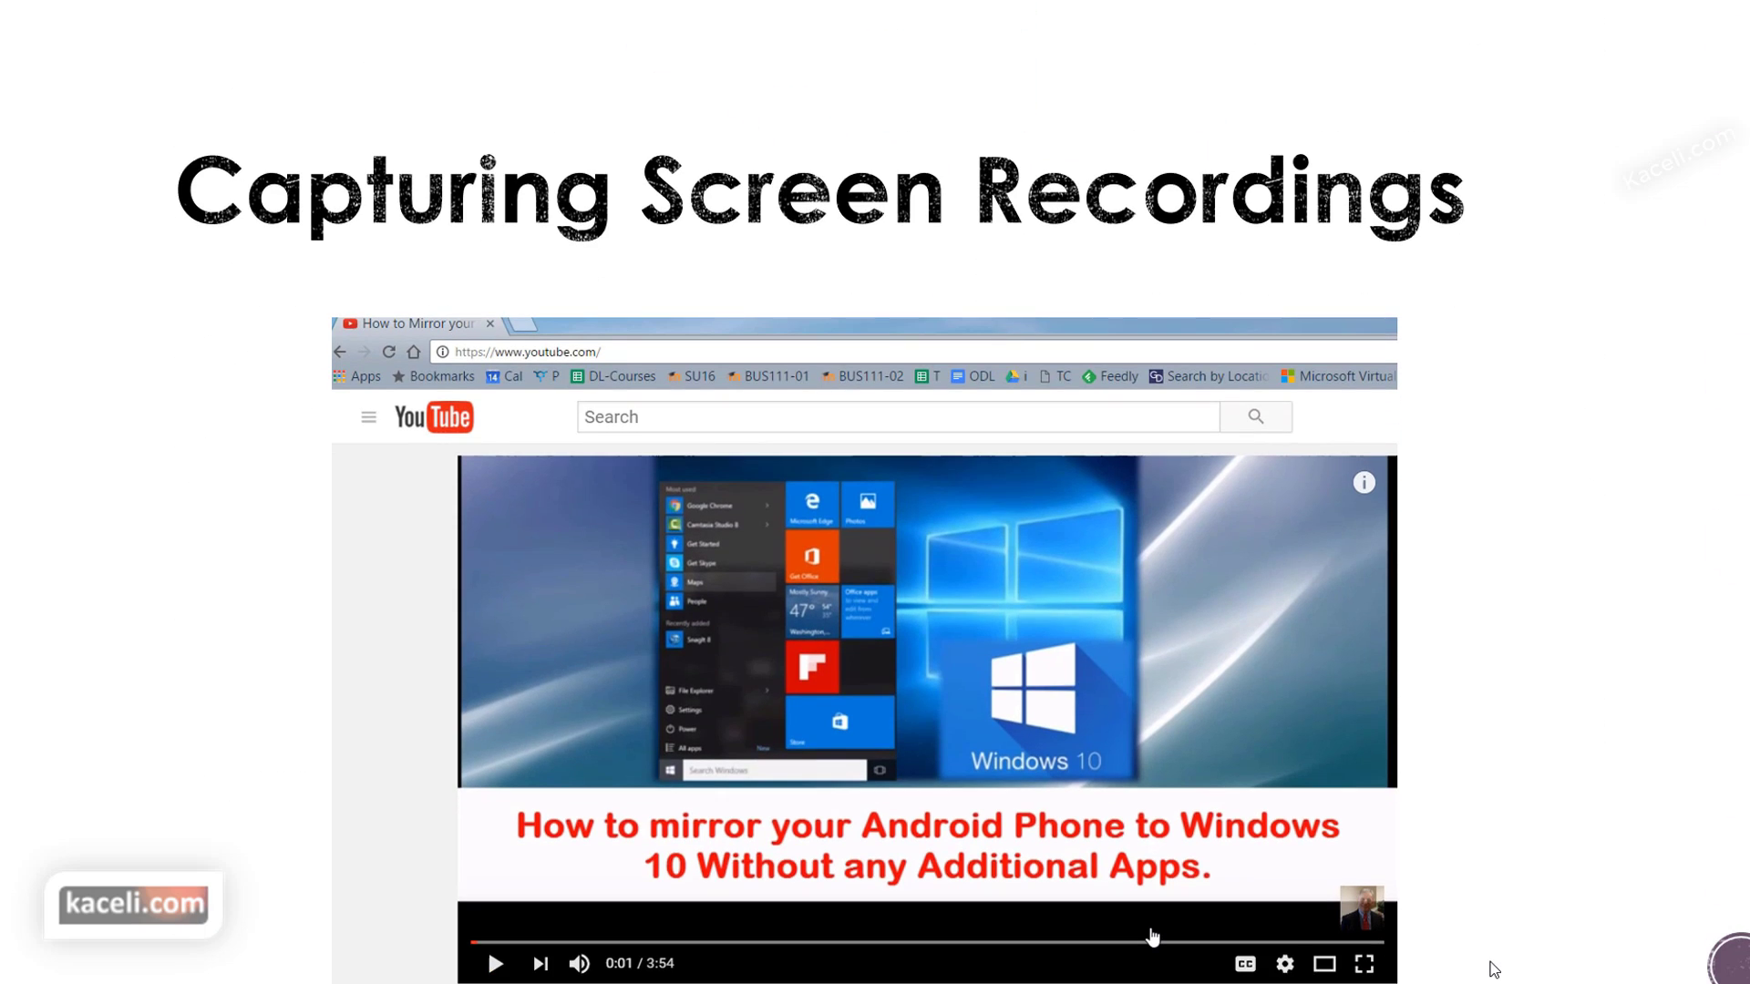
{"action": "key", "text": "Right"}
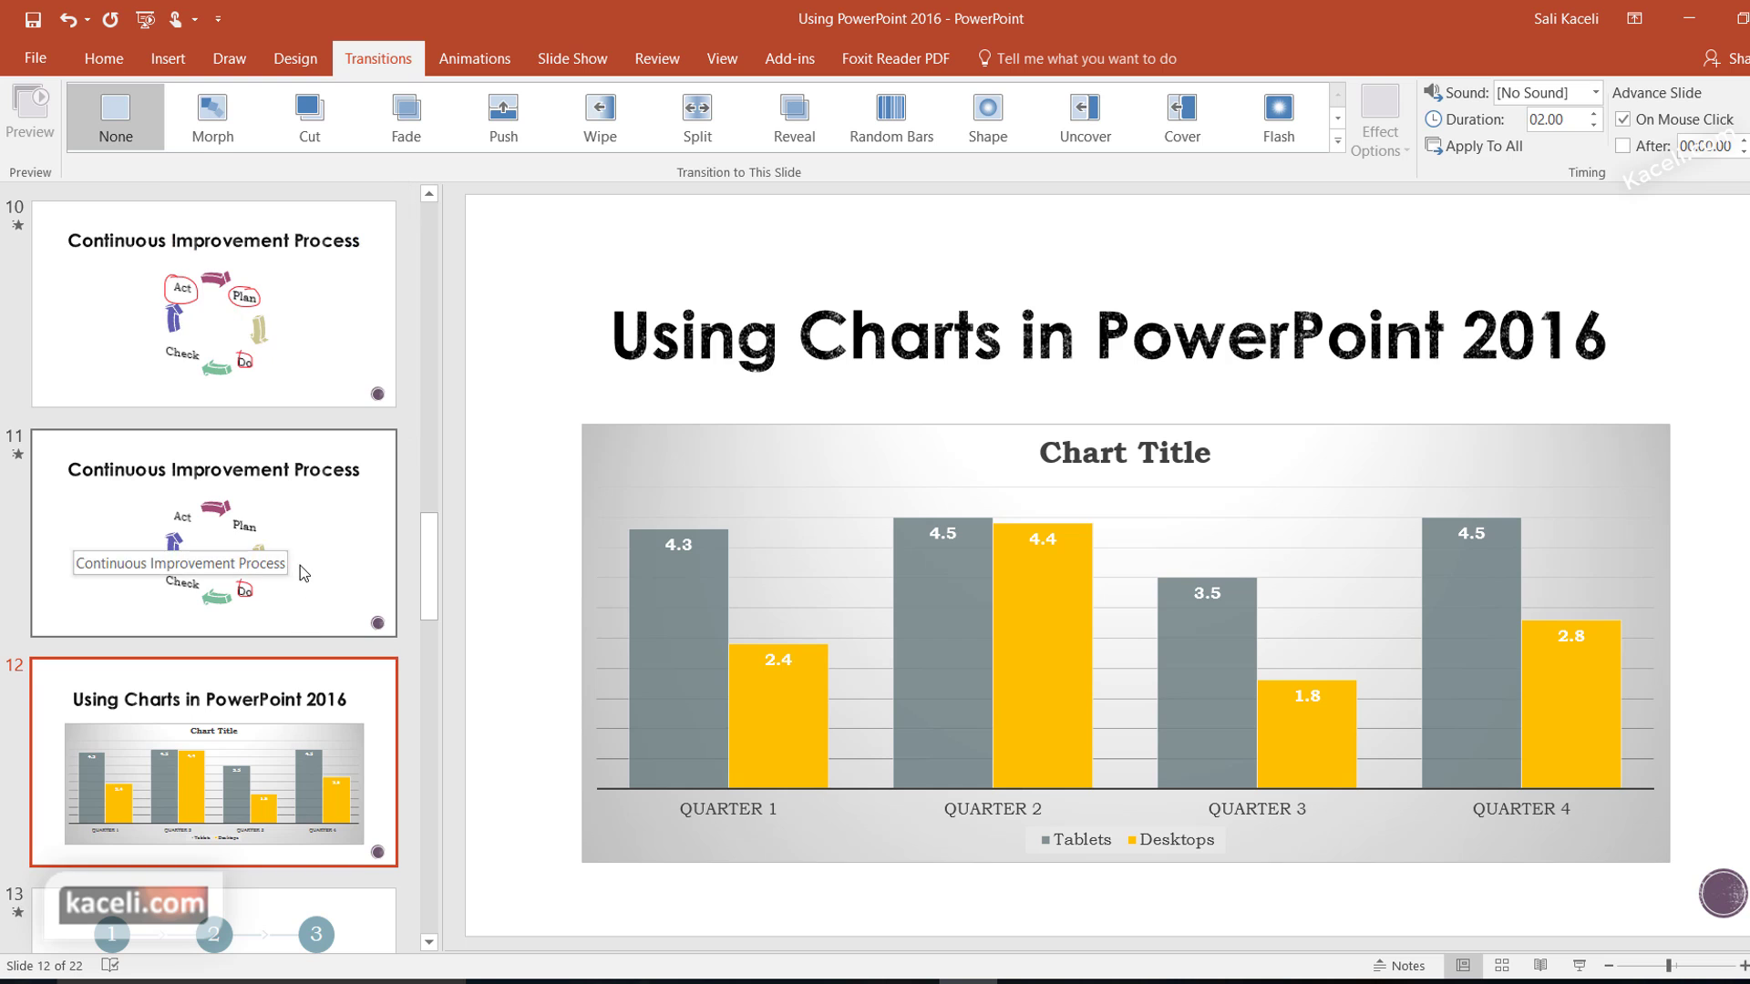
Leave the show and open slide 13, Creating your outline.
{"action": "scroll", "coordinate": [299, 565], "scroll_direction": "down", "scroll_amount": 5}
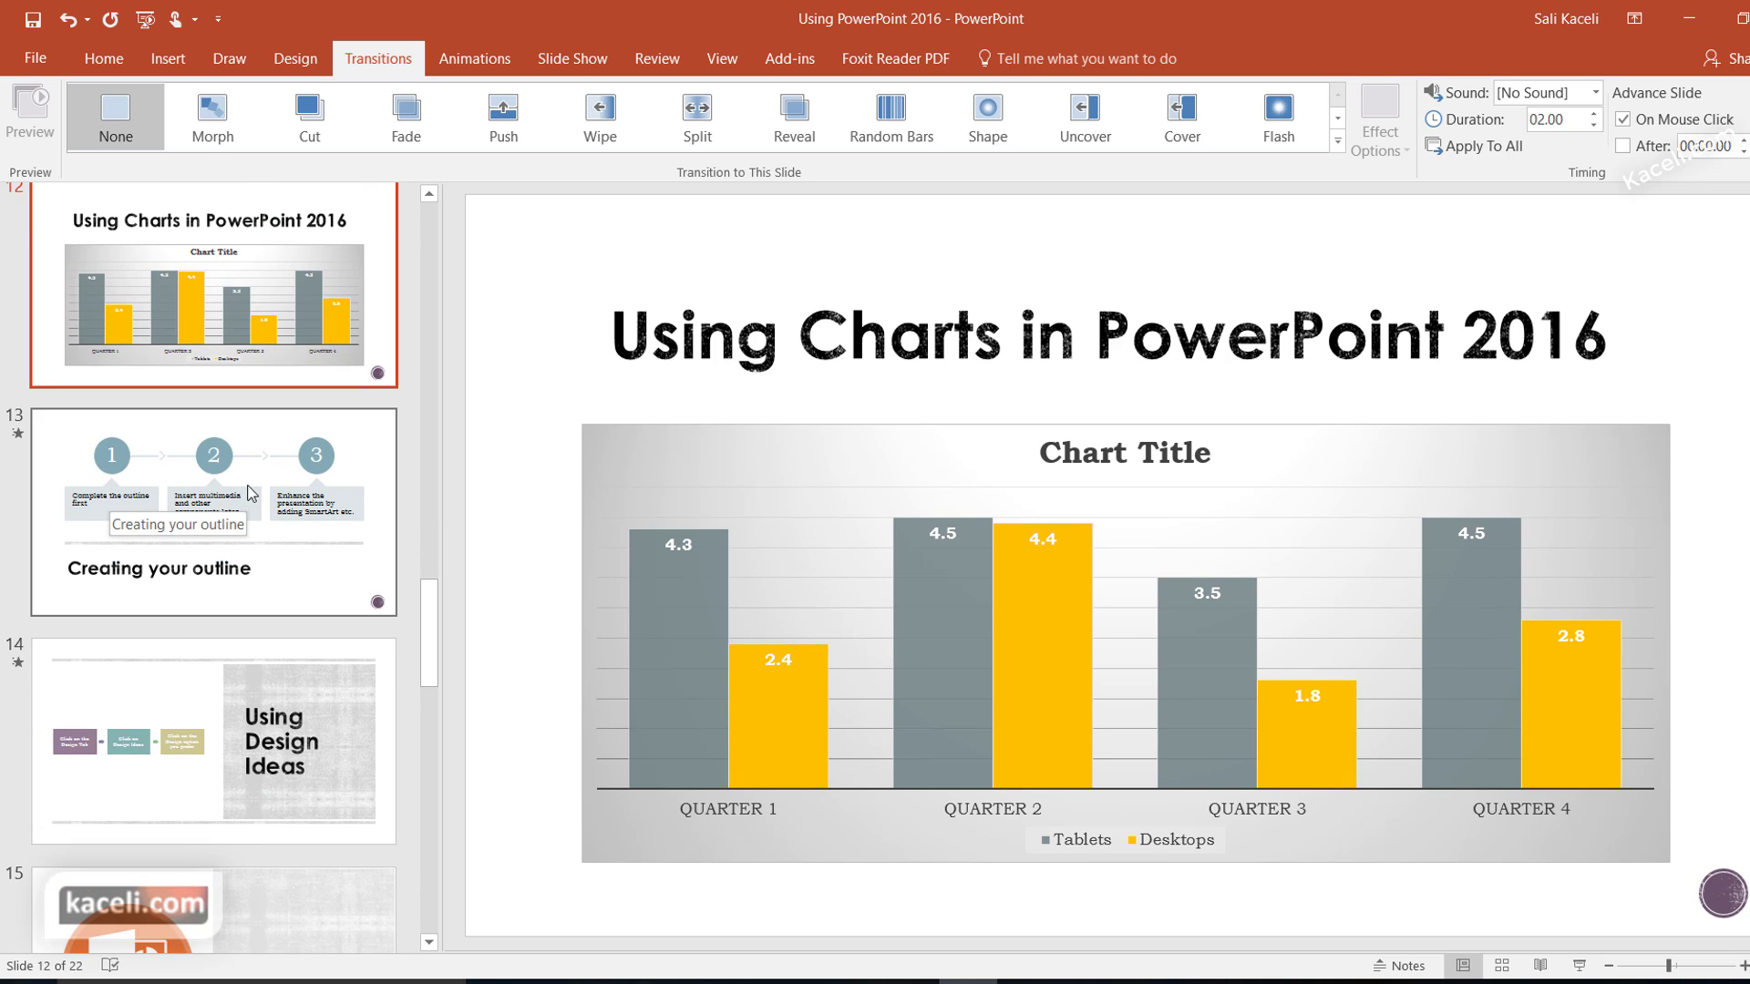
{"action": "left_click", "coordinate": [252, 476]}
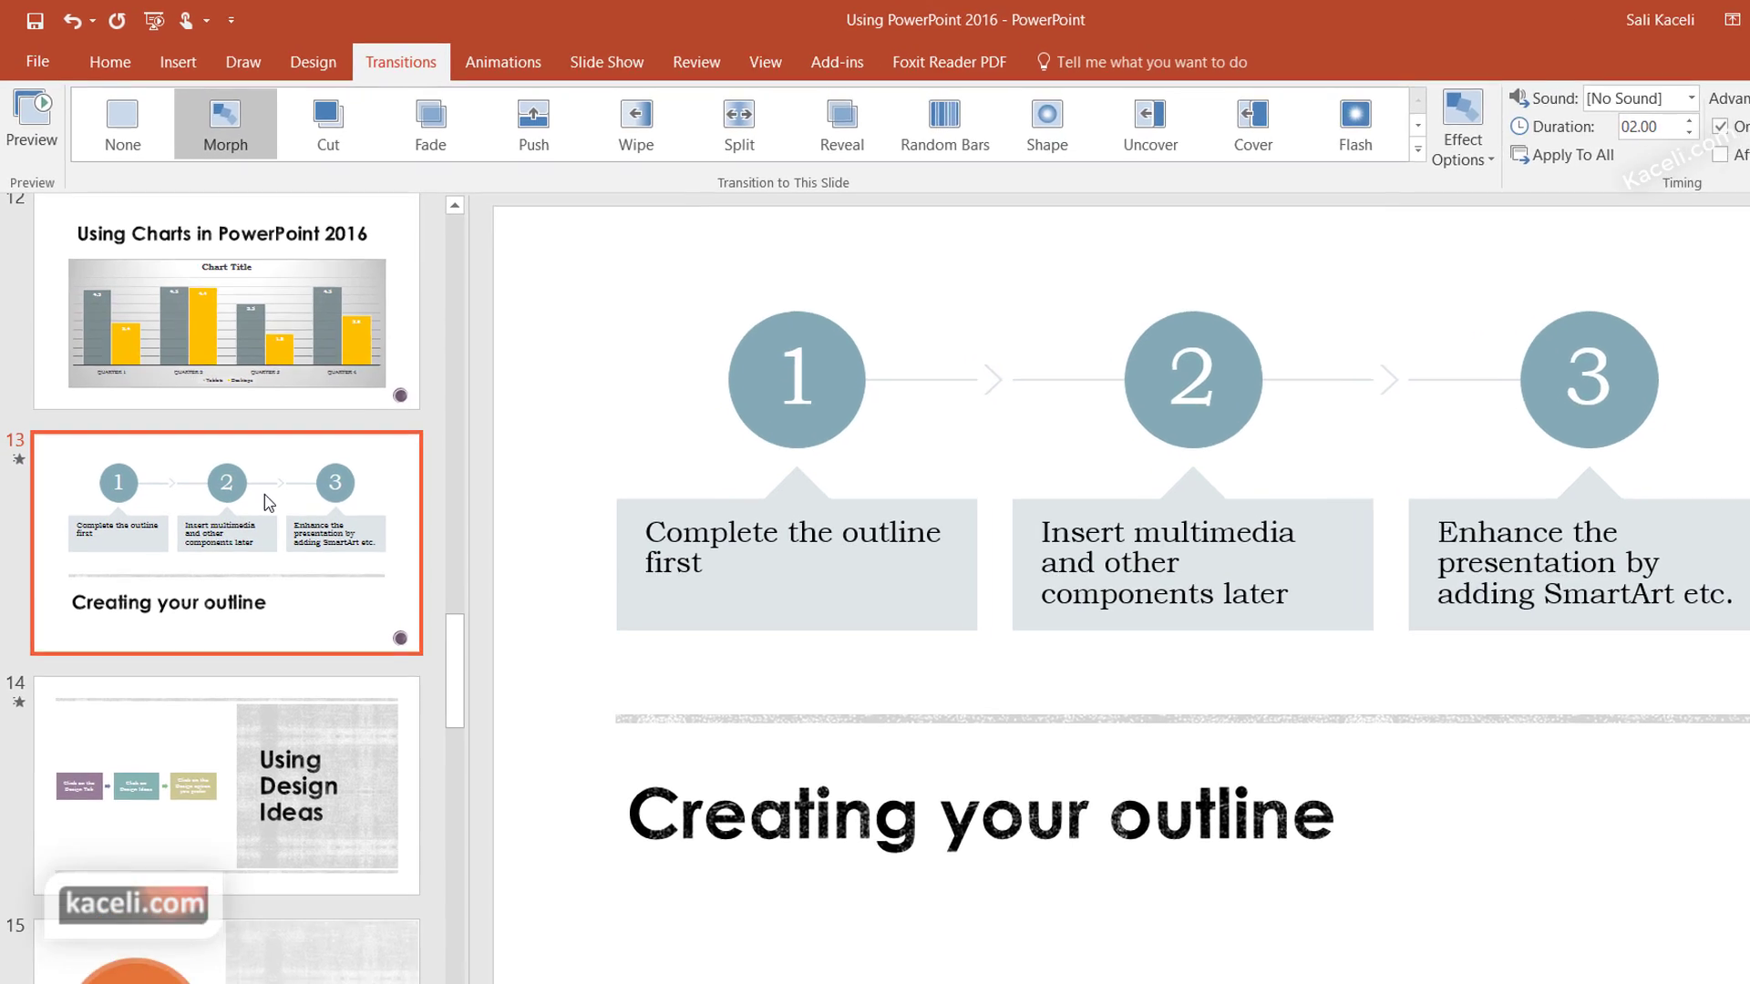
Duplicate slide 13 as slide 14 and compare the original with the copy.
{"action": "right_click", "coordinate": [251, 470]}
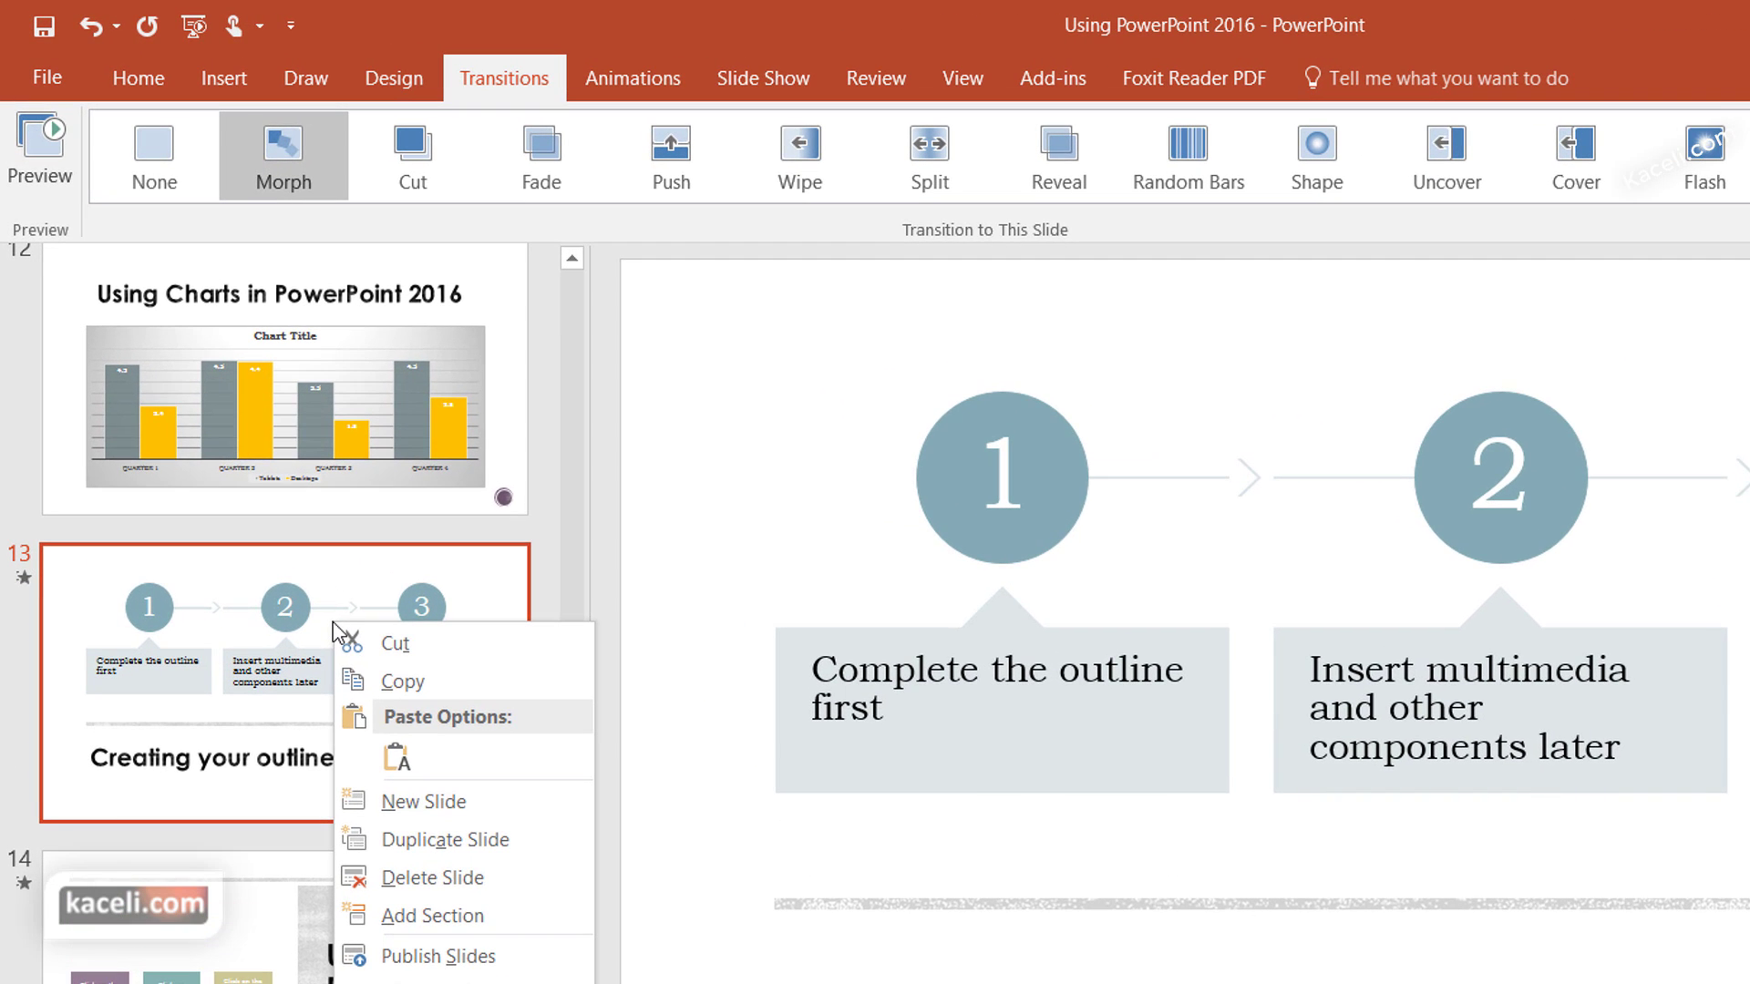
{"action": "left_click", "coordinate": [483, 838]}
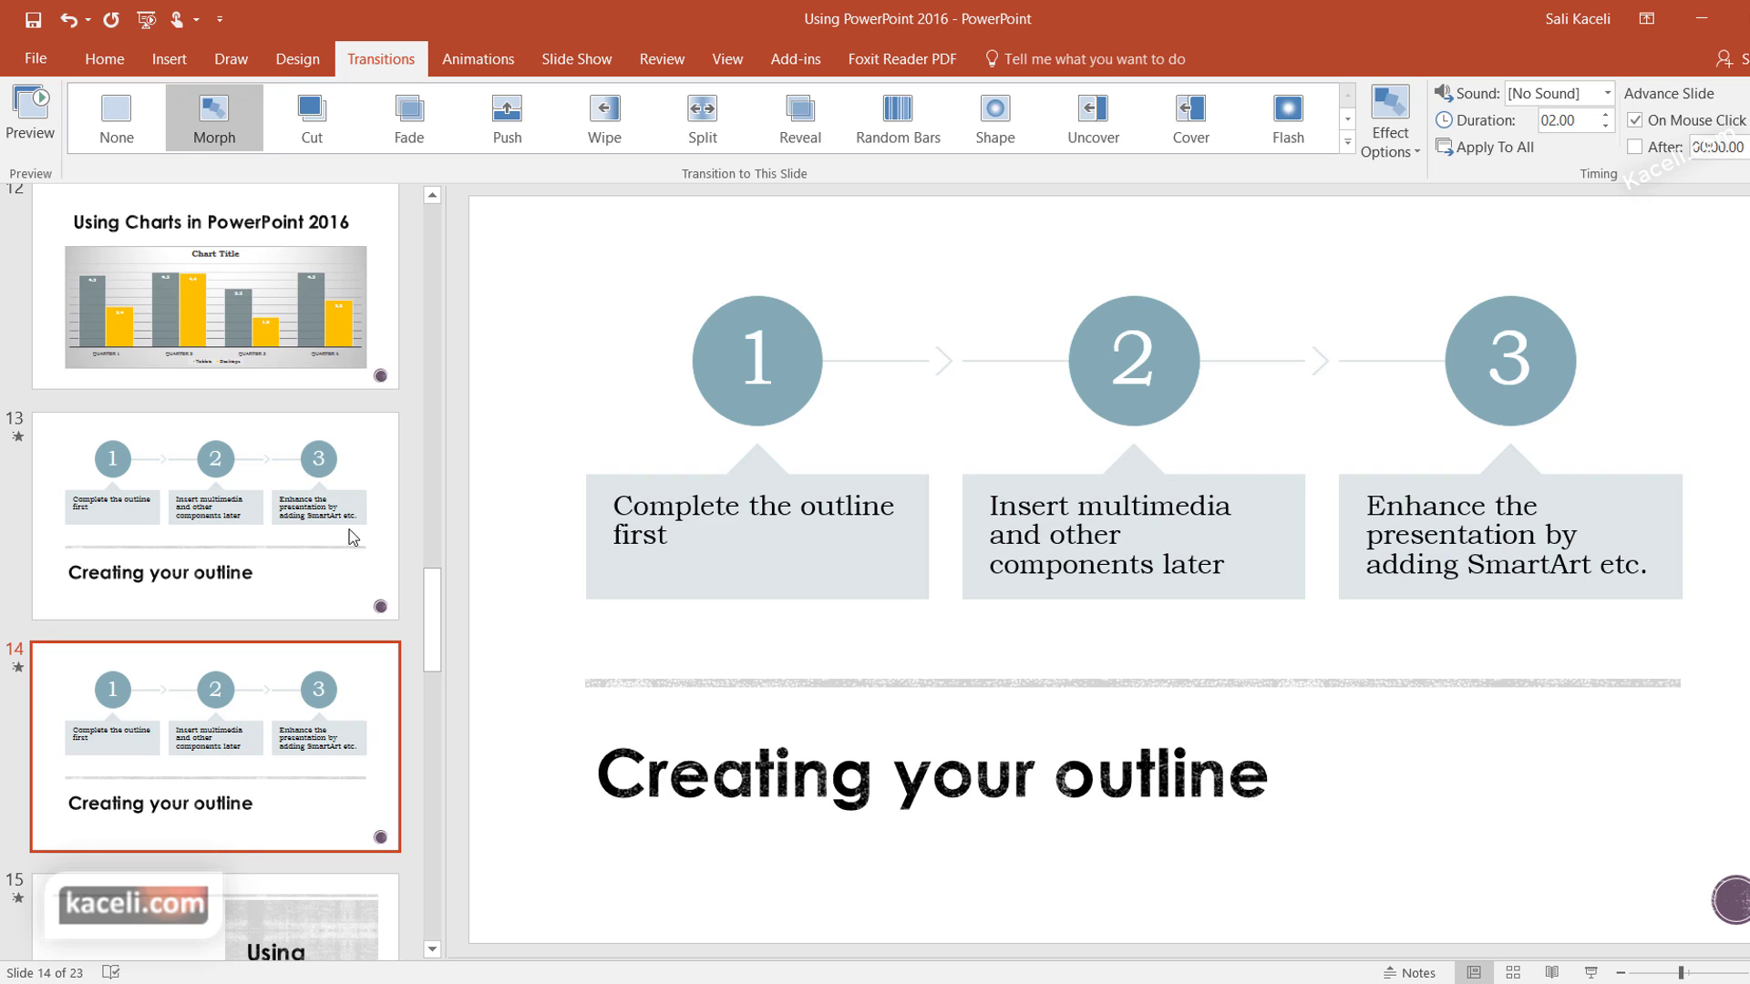
{"action": "left_click", "coordinate": [329, 508]}
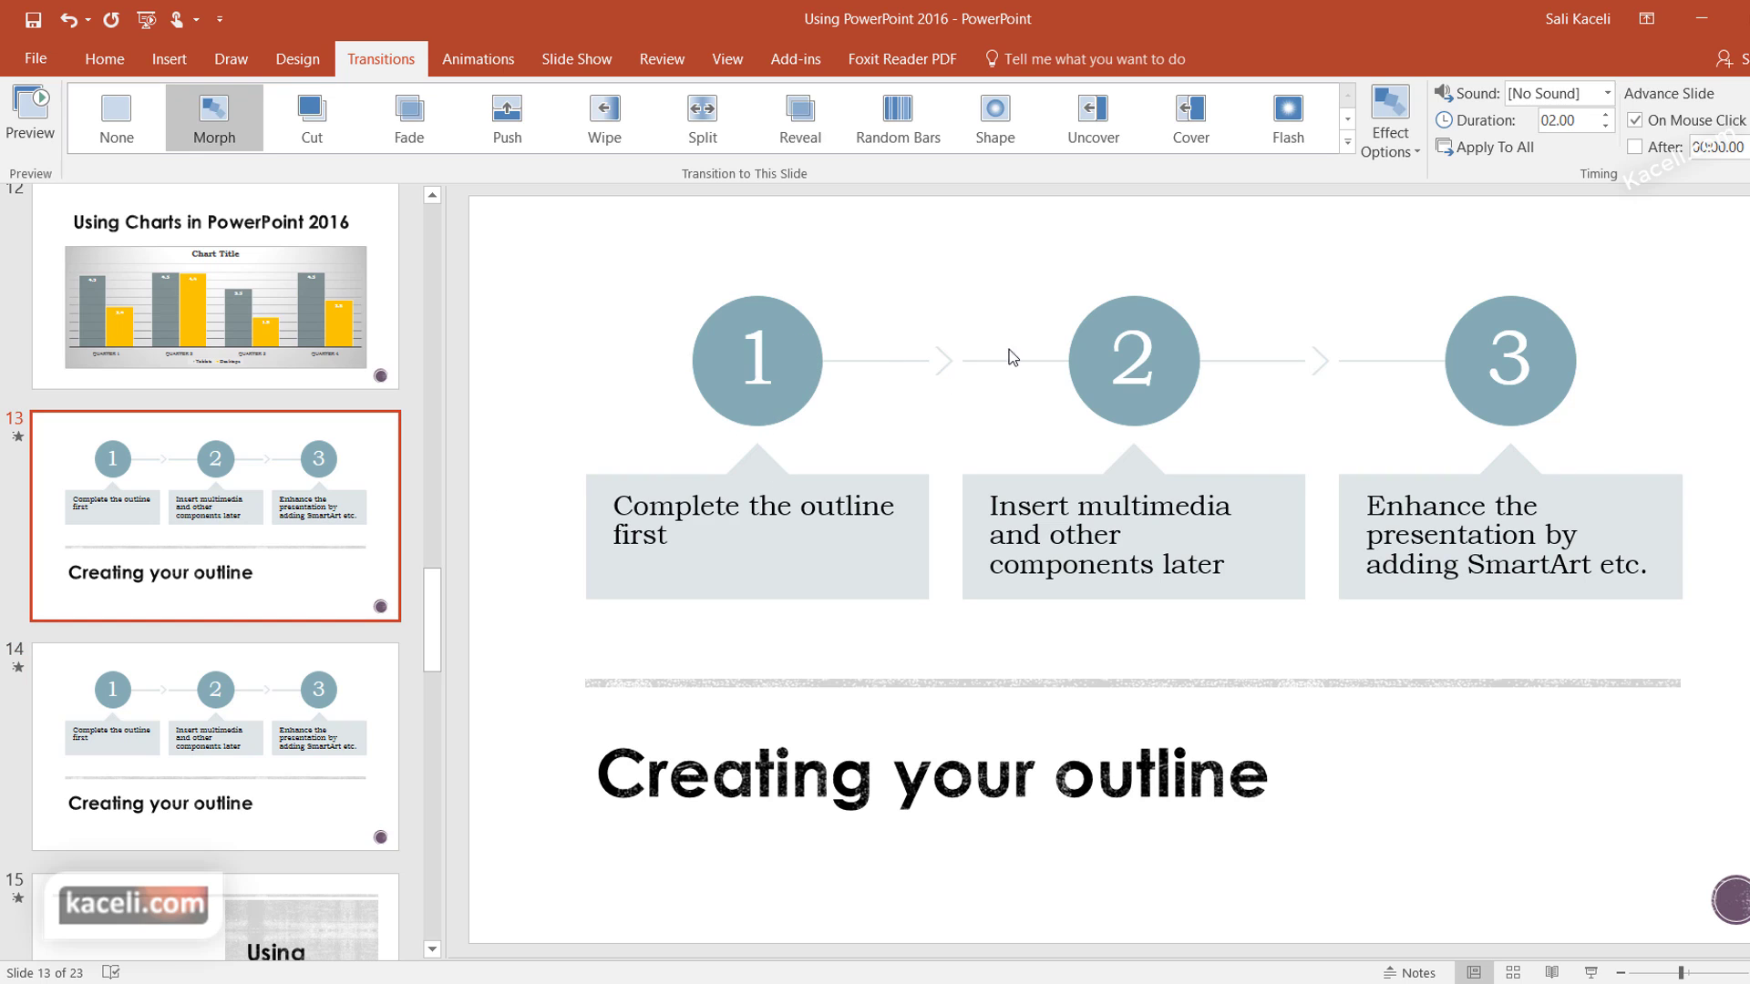
{"action": "left_click", "coordinate": [231, 699]}
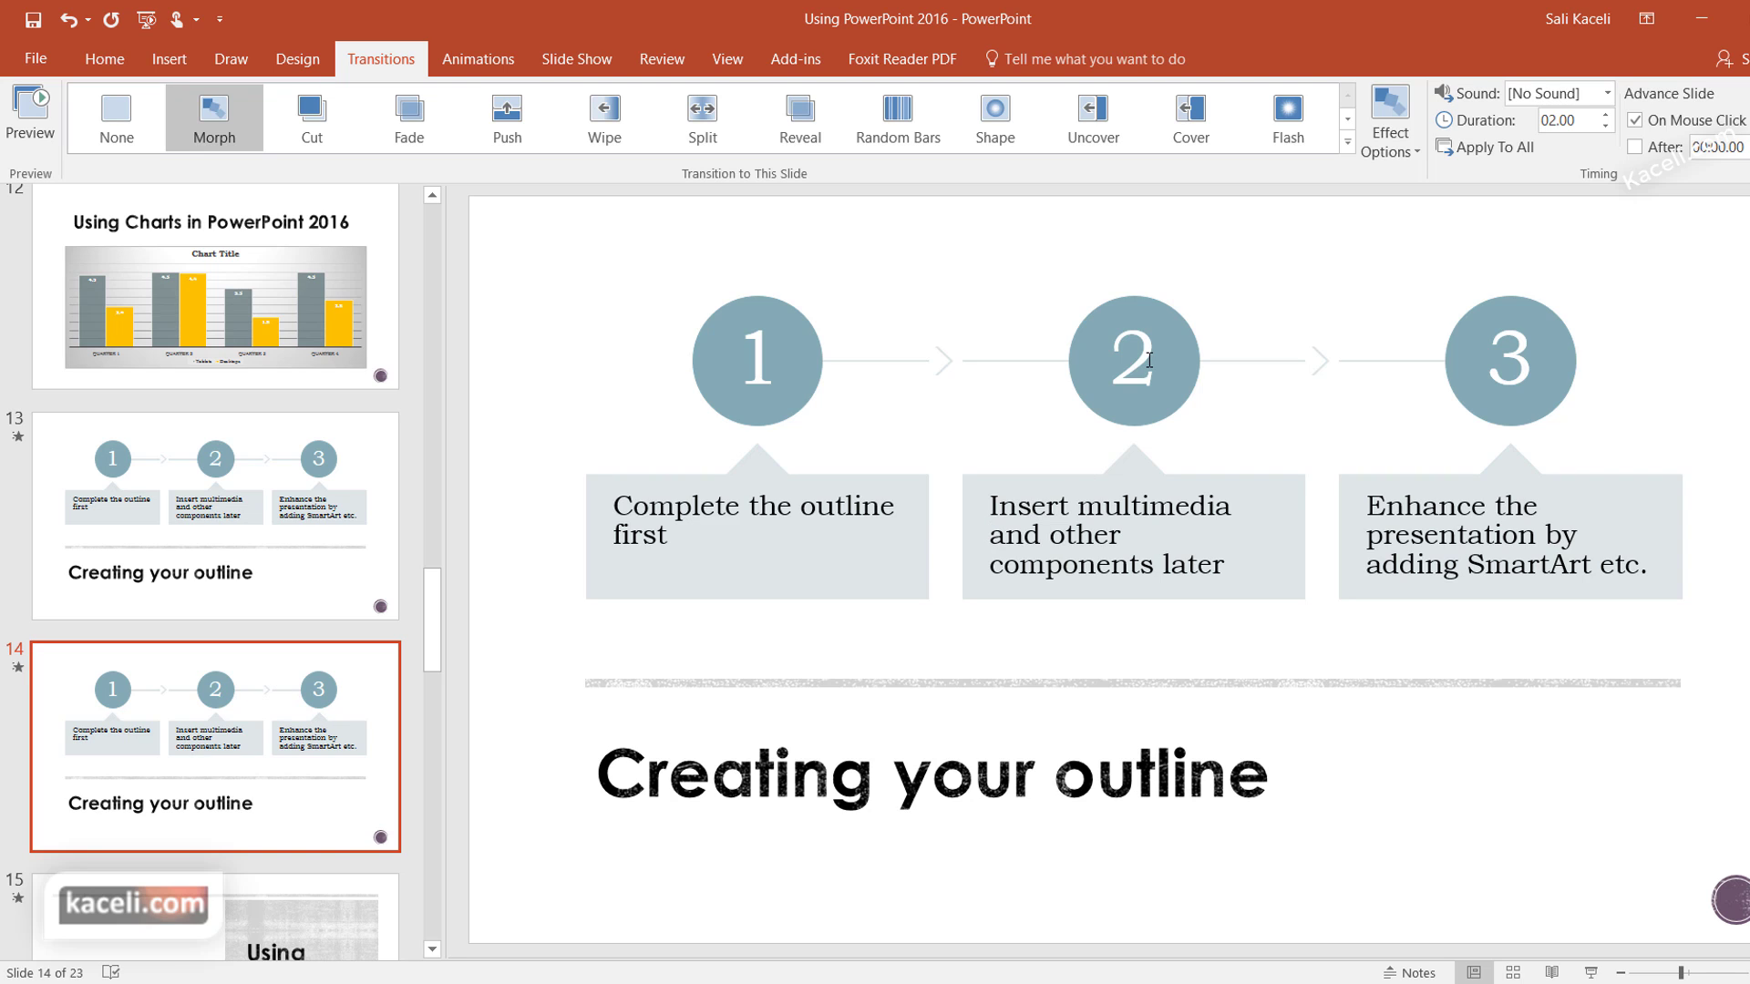
Delete the middle SmartArt step on slide 14 and undo slide 13's Morph transition to None.
{"action": "left_click", "coordinate": [1150, 421]}
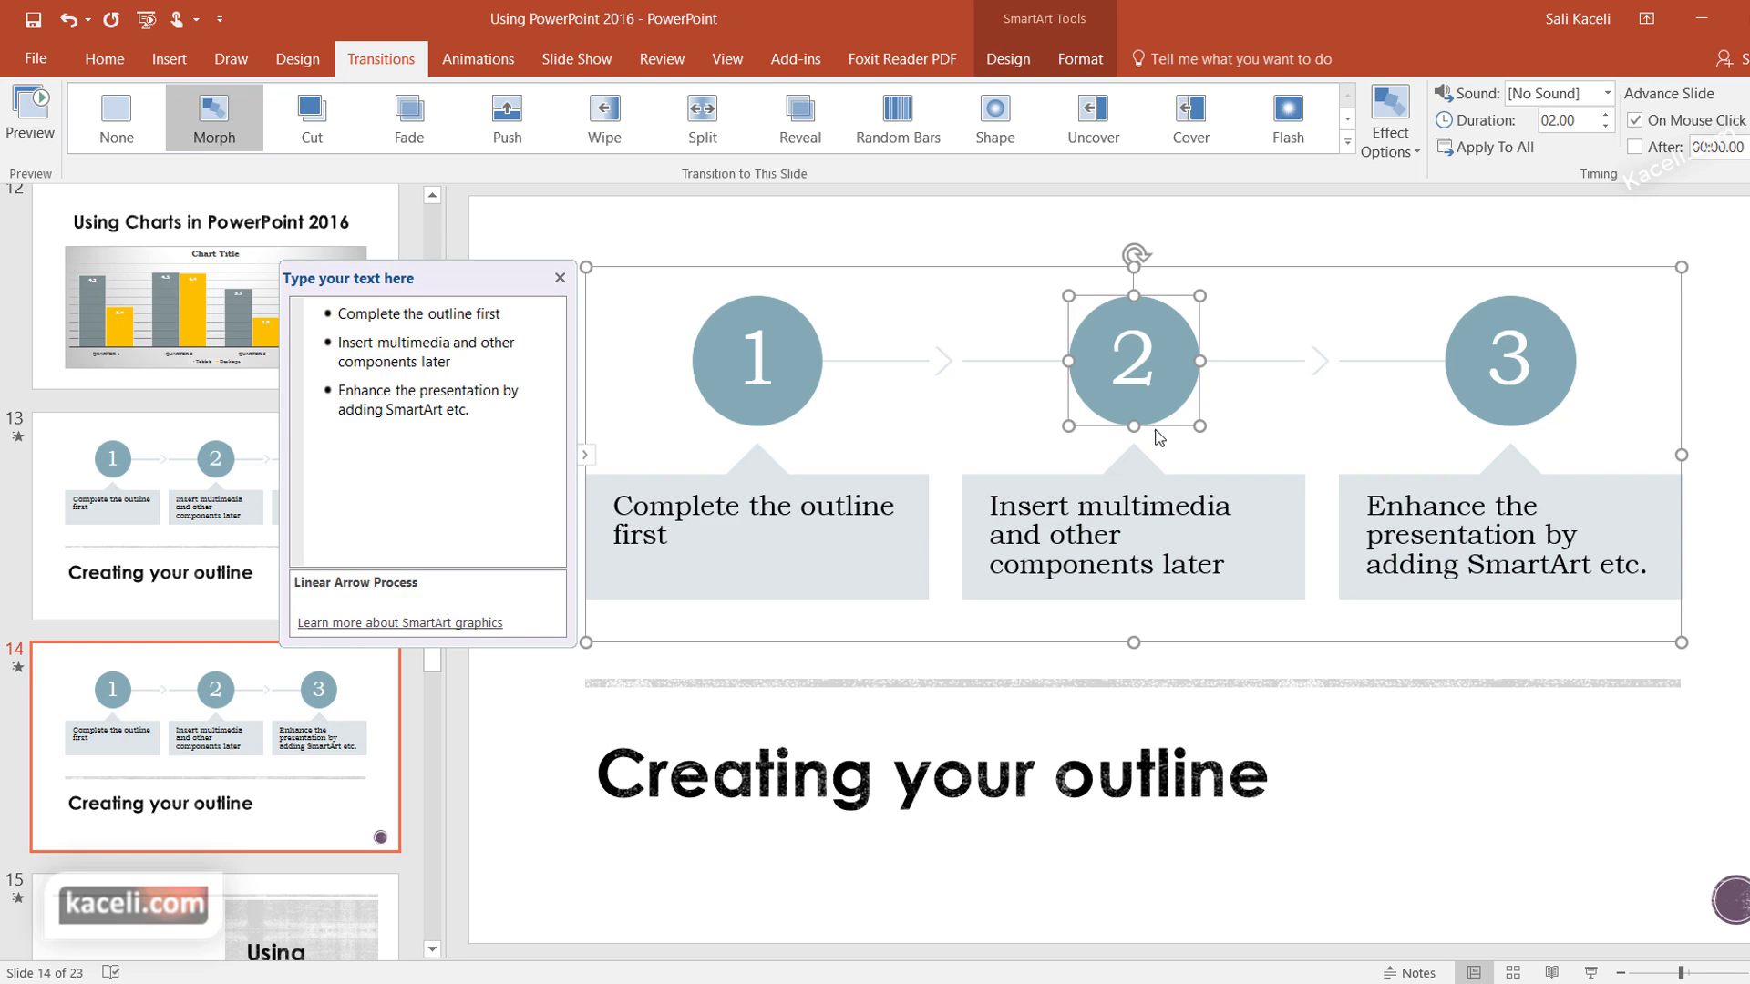
{"action": "key", "text": "ctrl+z"}
{"action": "left_click", "coordinate": [1140, 501]}
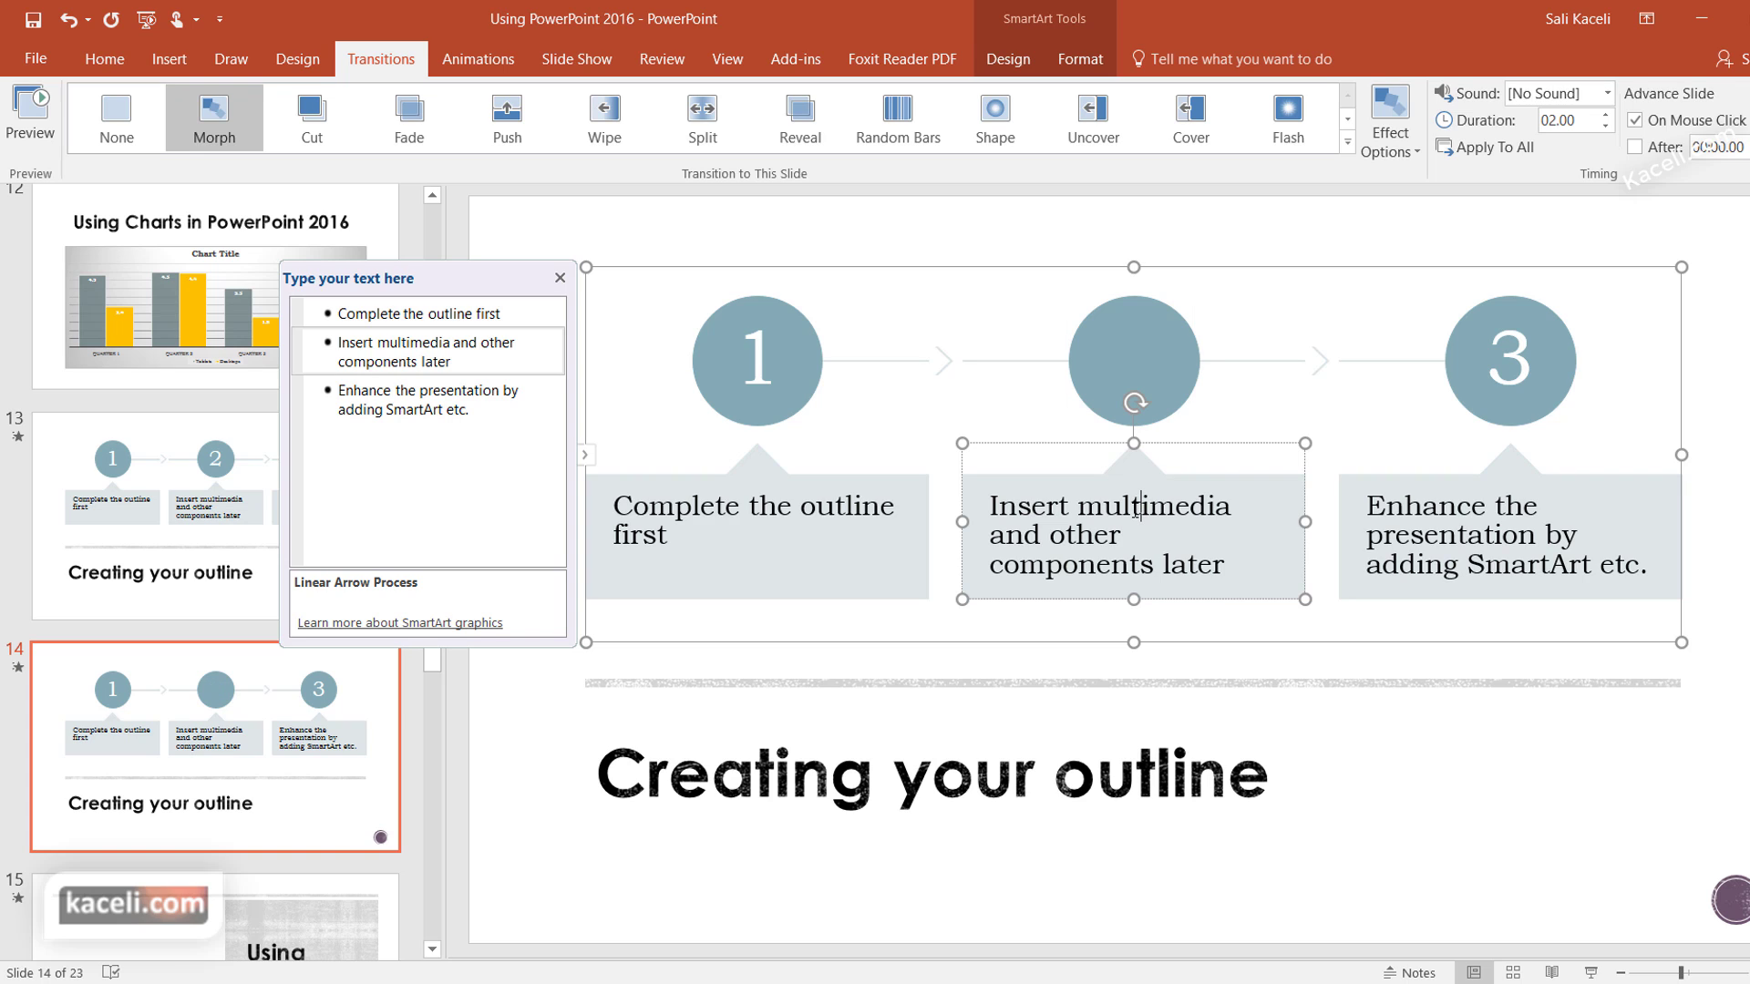
{"action": "left_click", "coordinate": [1219, 597]}
{"action": "key", "text": "Delete"}
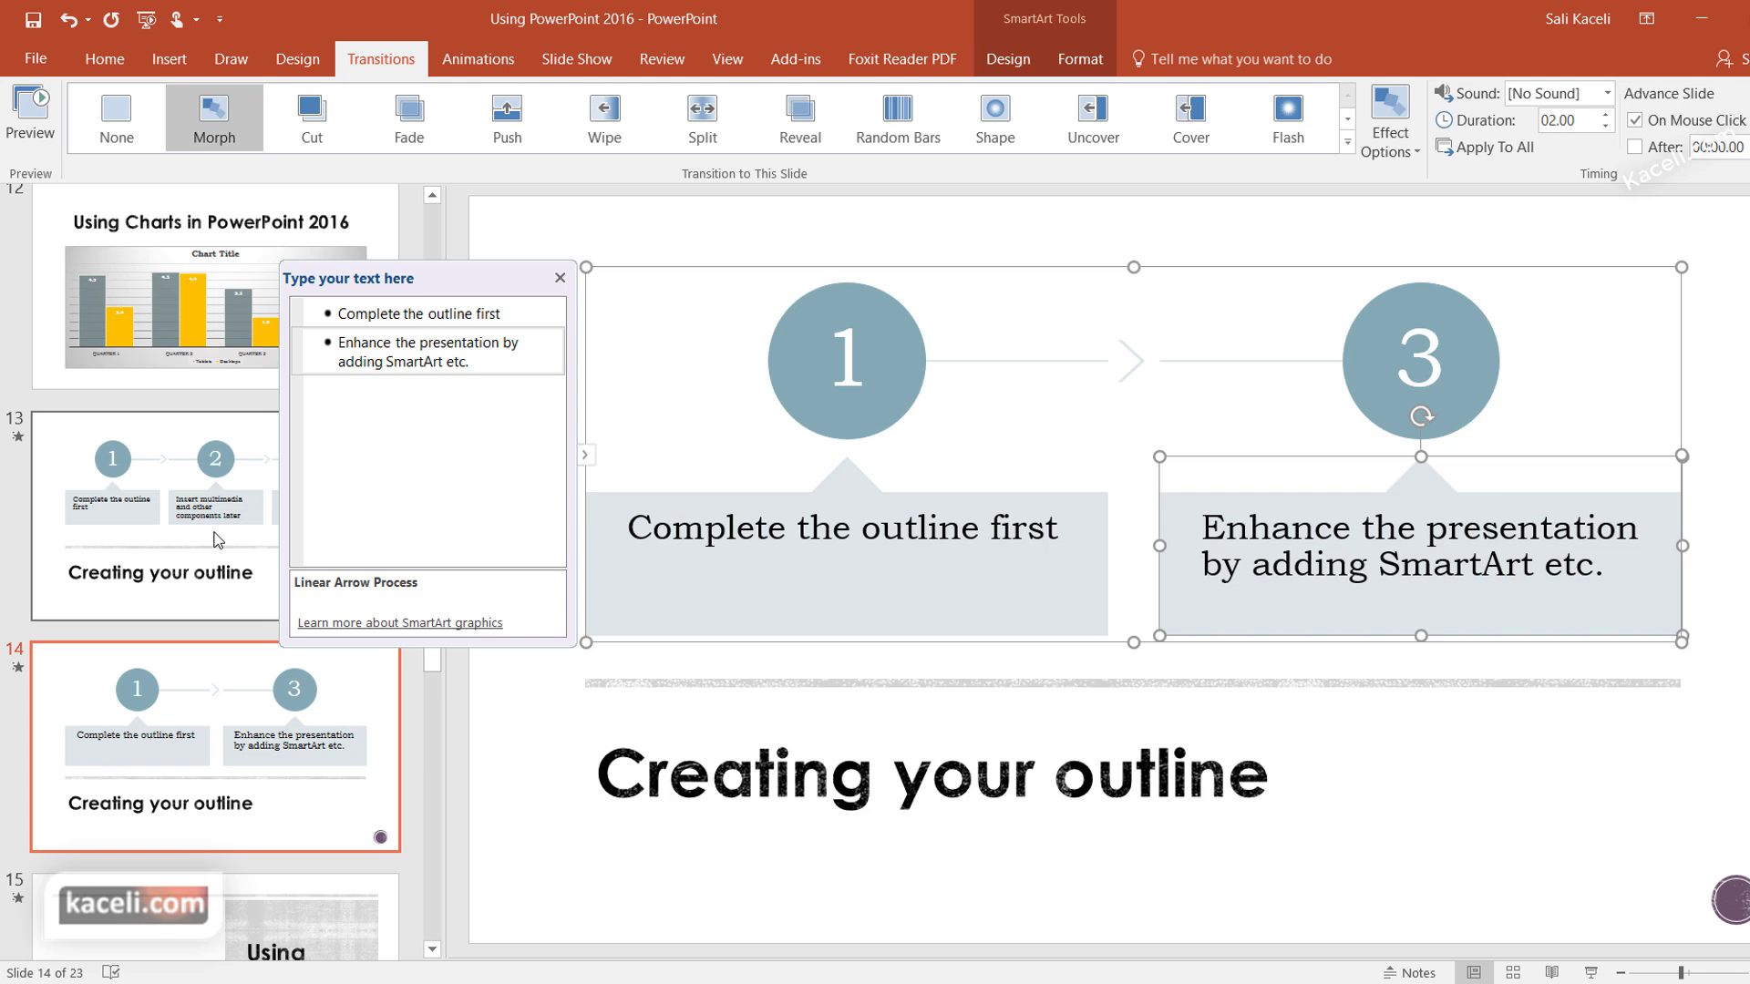
{"action": "left_click", "coordinate": [168, 512]}
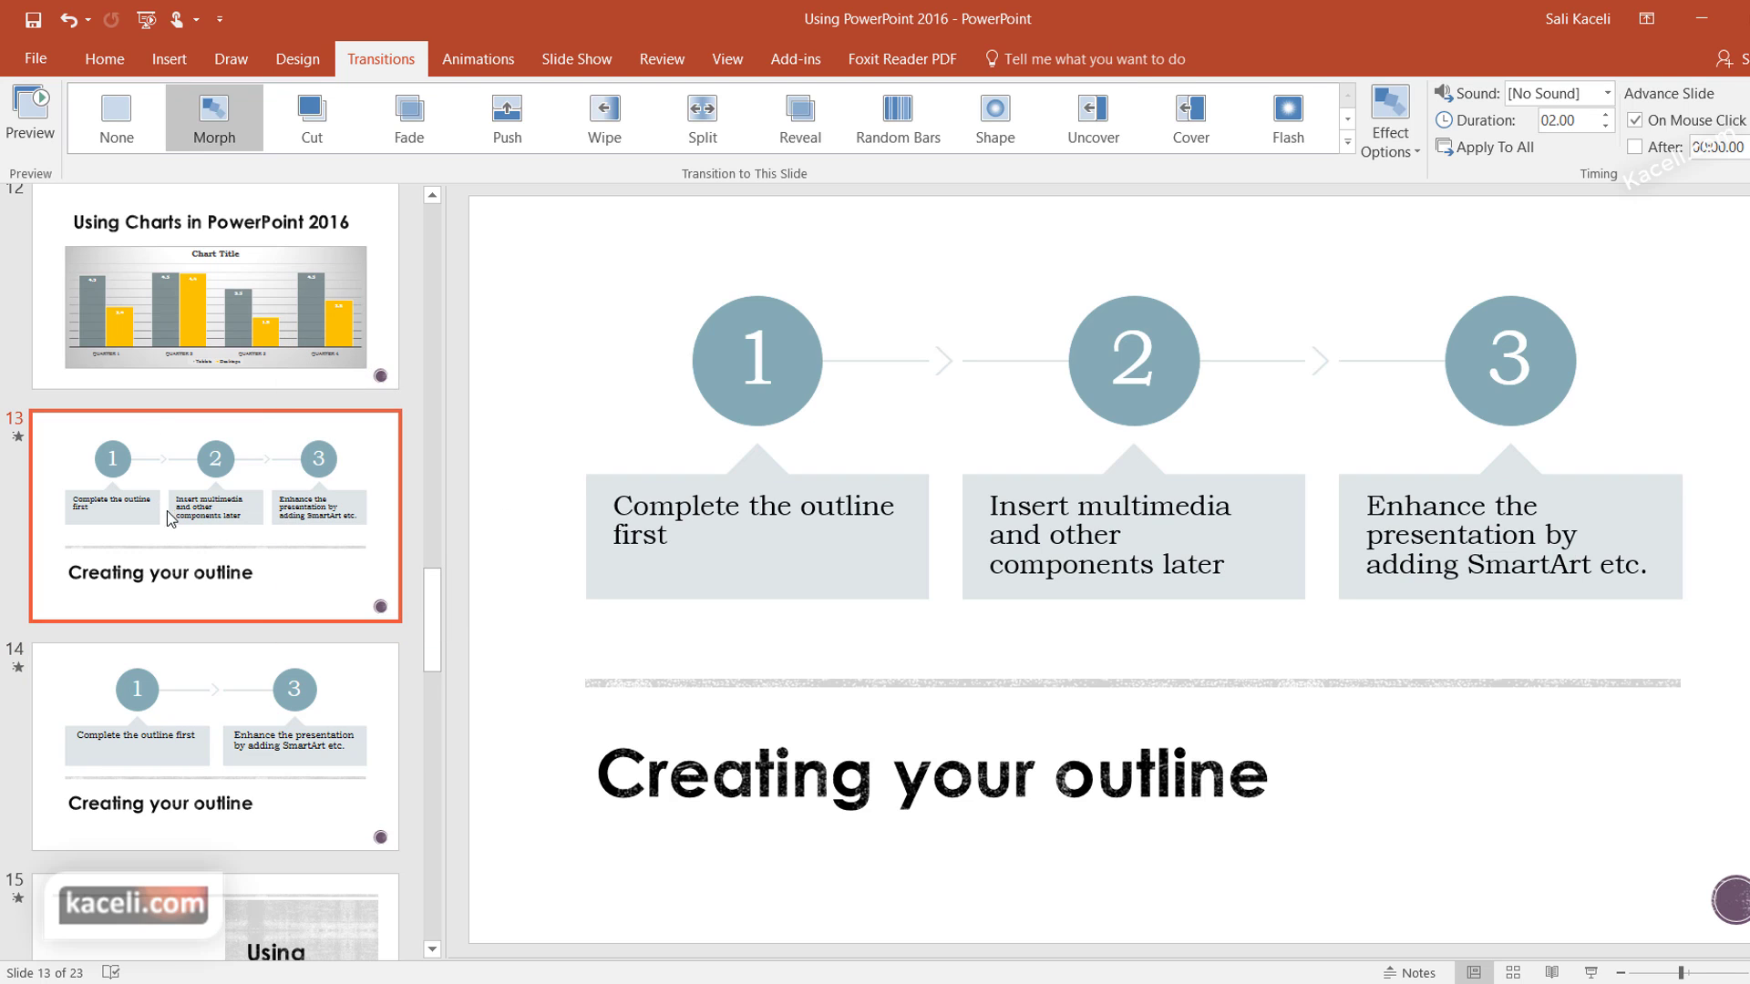
{"action": "key", "text": "ctrl+z"}
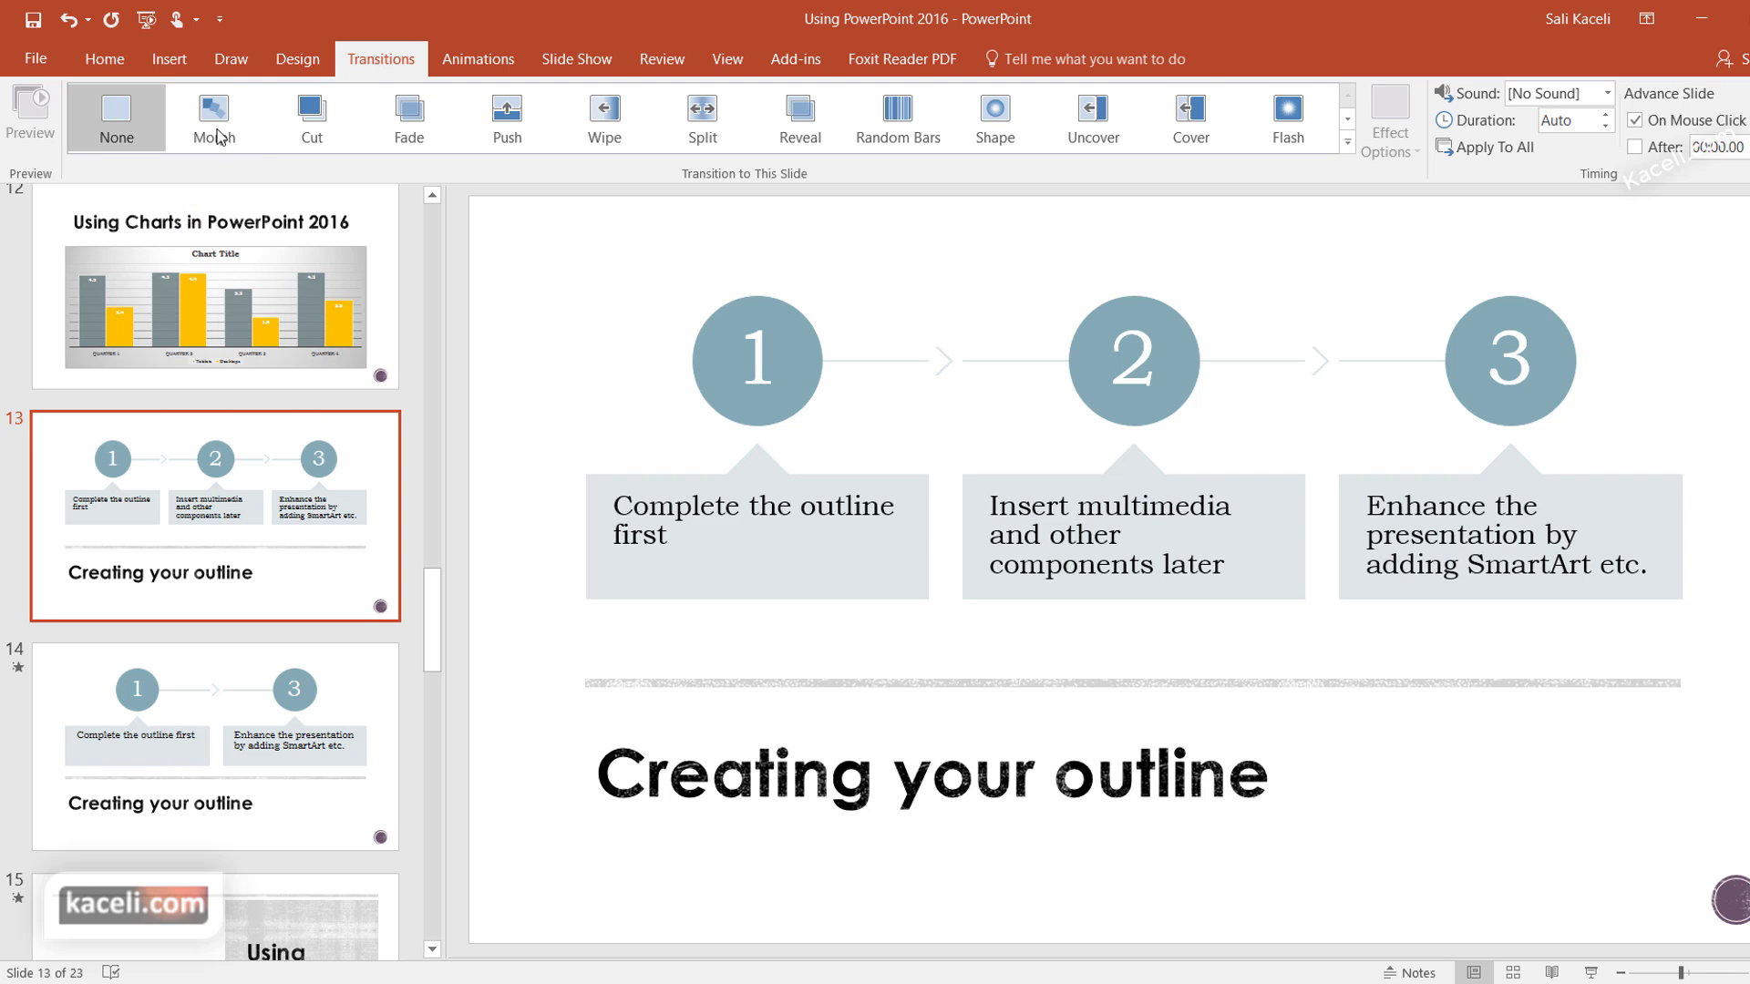
Reapply the Morph transition to slide 13 and preview it.
{"action": "left_click", "coordinate": [222, 128]}
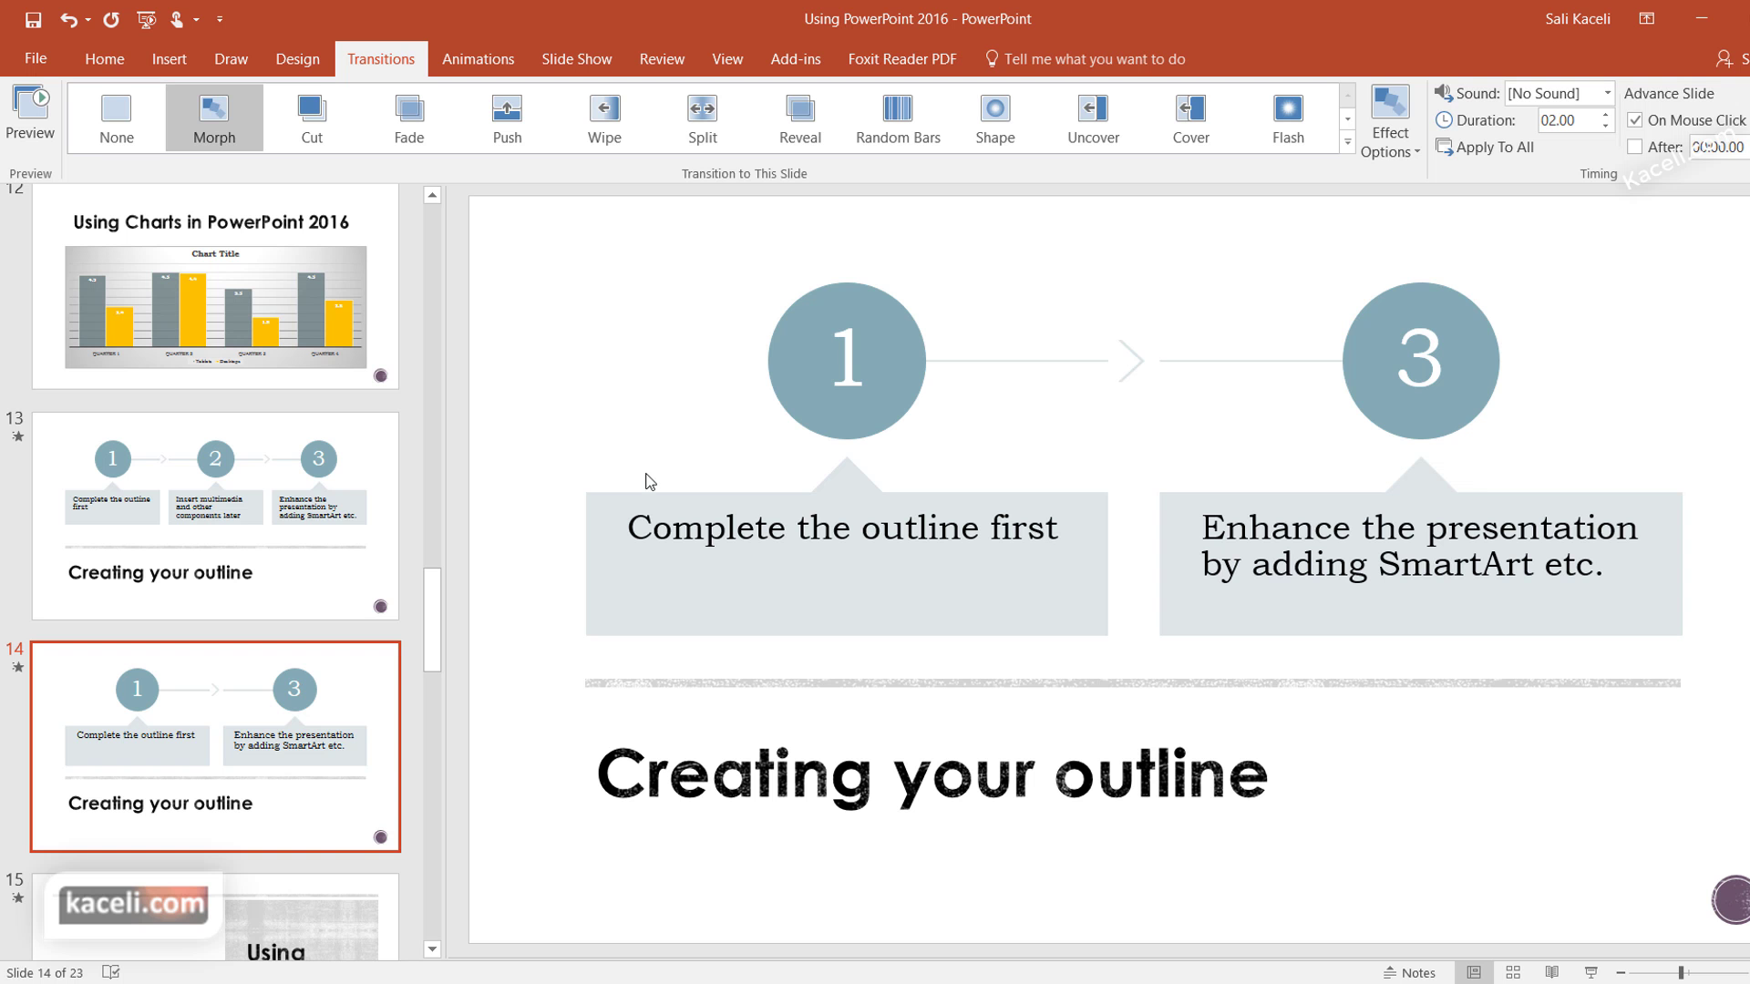
Delete the two-step slide 14 and duplicate the three-step slide 13.
{"action": "right_click", "coordinate": [352, 675]}
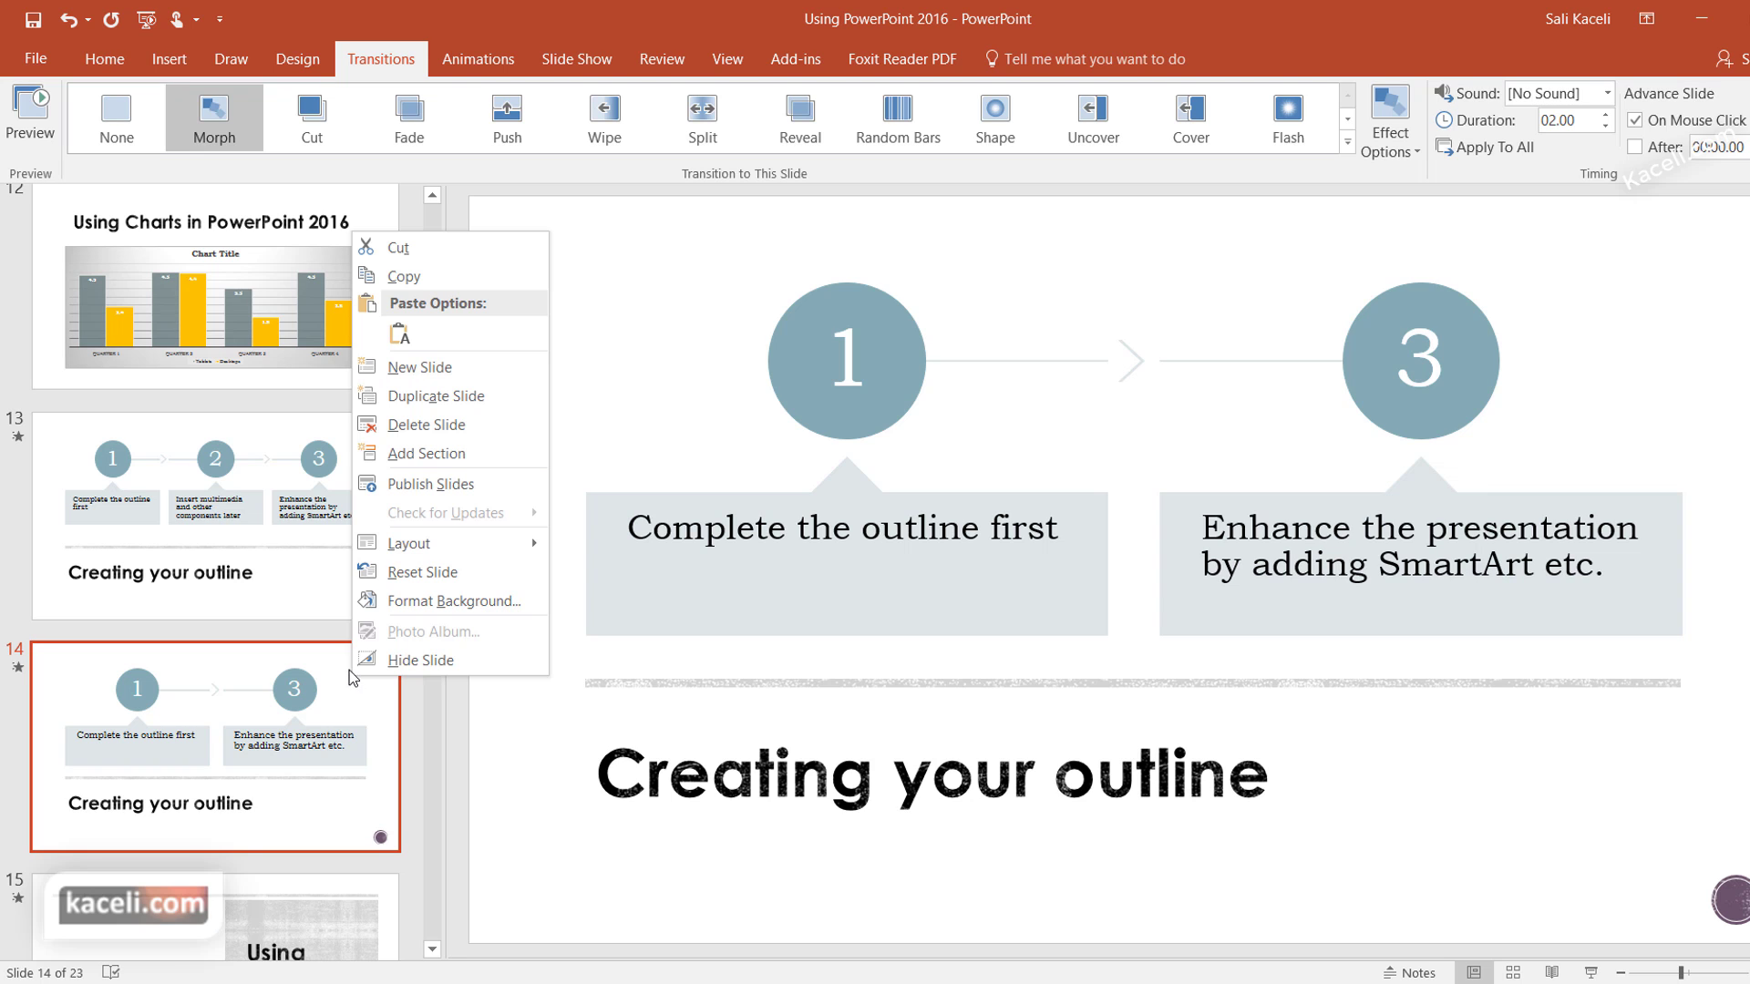
{"action": "left_click", "coordinate": [450, 426]}
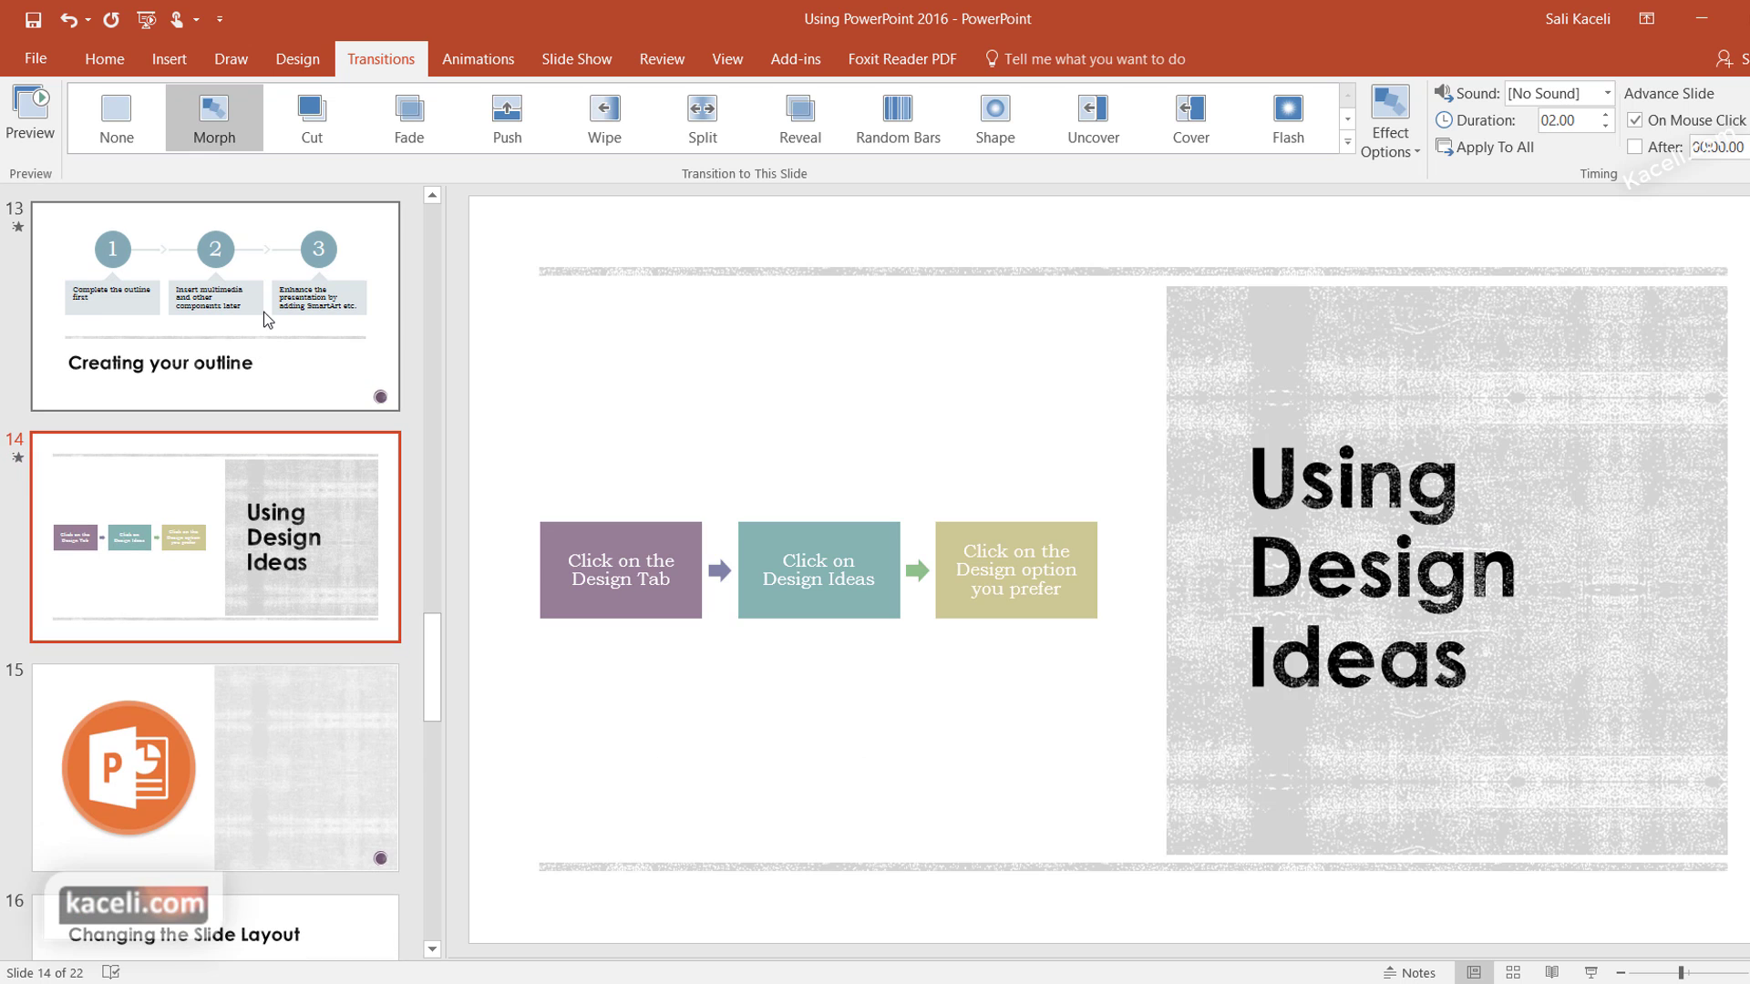
{"action": "left_click", "coordinate": [328, 339]}
{"action": "right_click", "coordinate": [328, 339]}
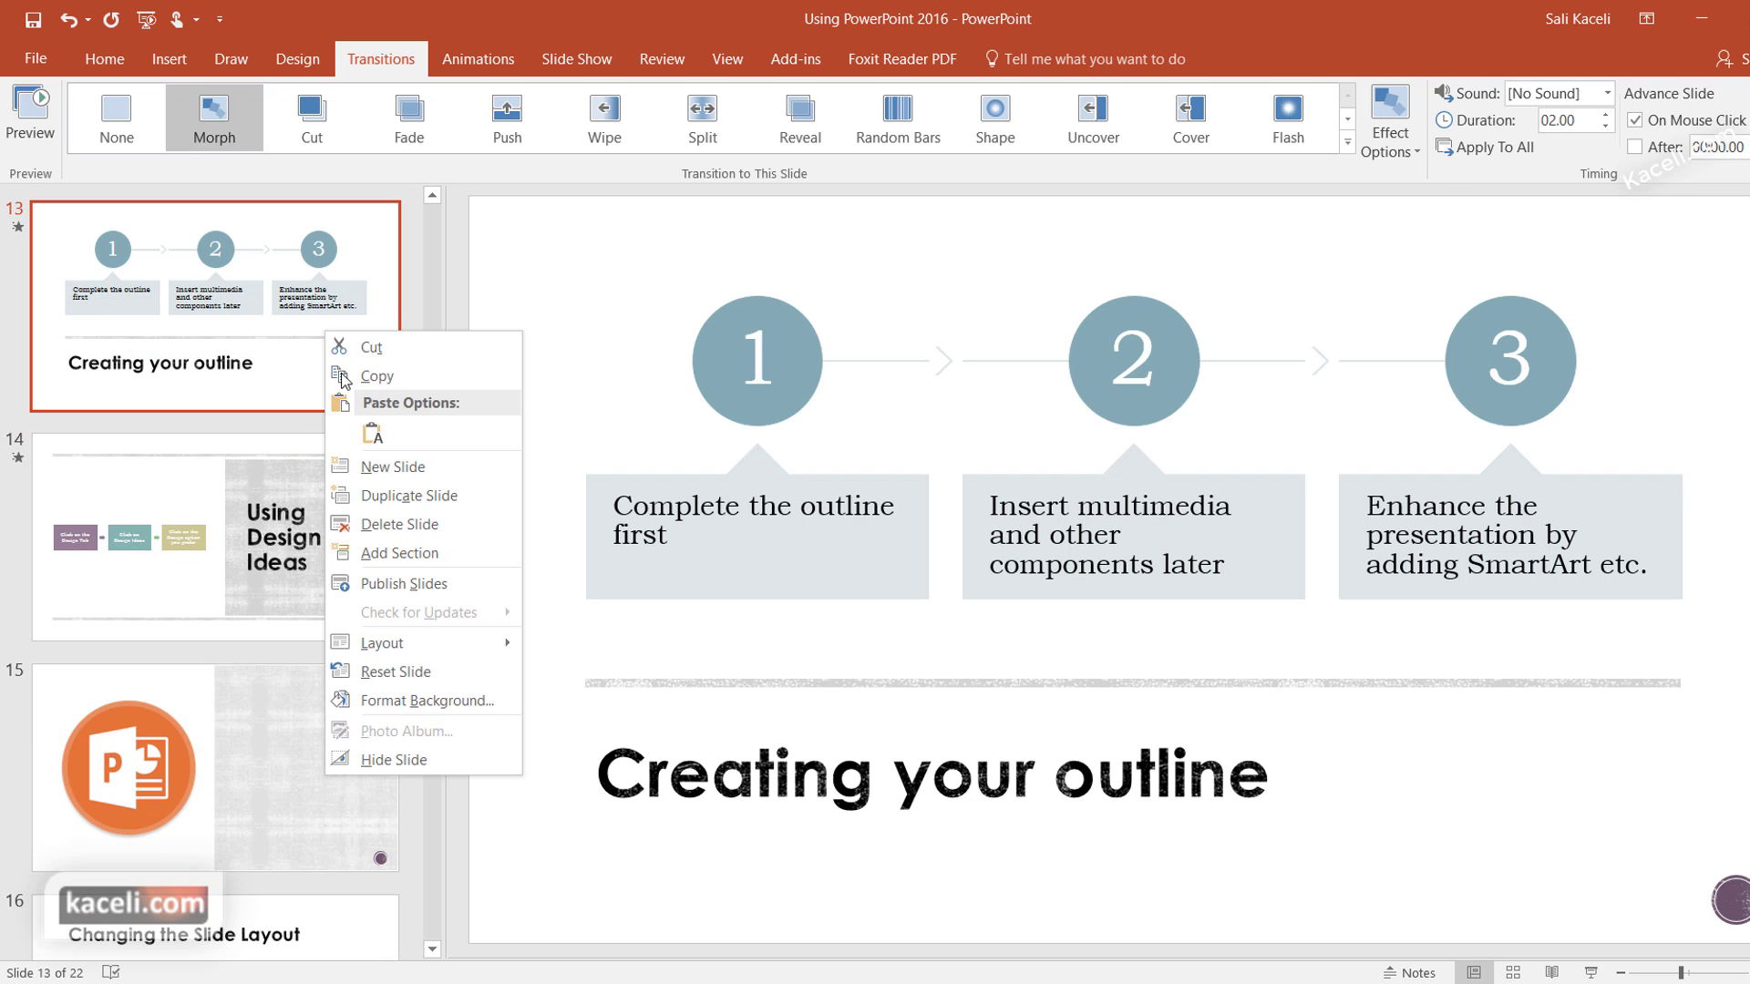
{"action": "left_click", "coordinate": [366, 496]}
Add a fourth SmartArt step, 'Present your presentation', to the copied slide 14.
{"action": "left_click", "coordinate": [1022, 471]}
{"action": "left_click", "coordinate": [476, 409]}
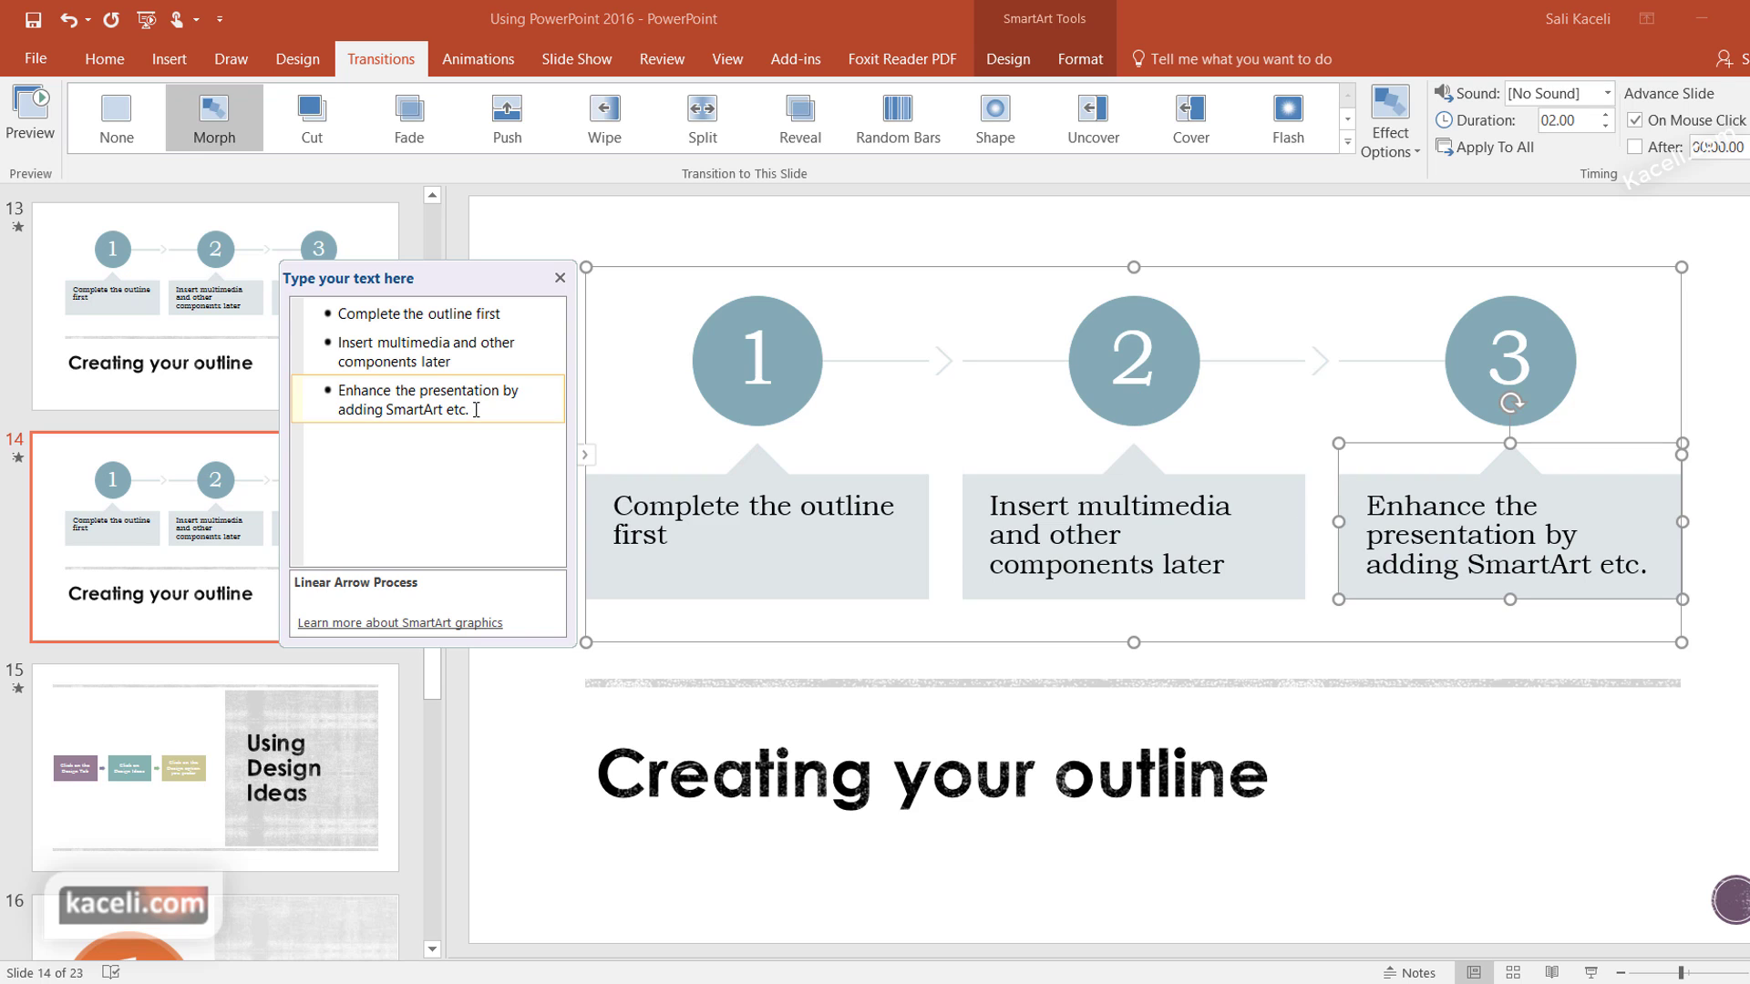
{"action": "key", "text": "Return"}
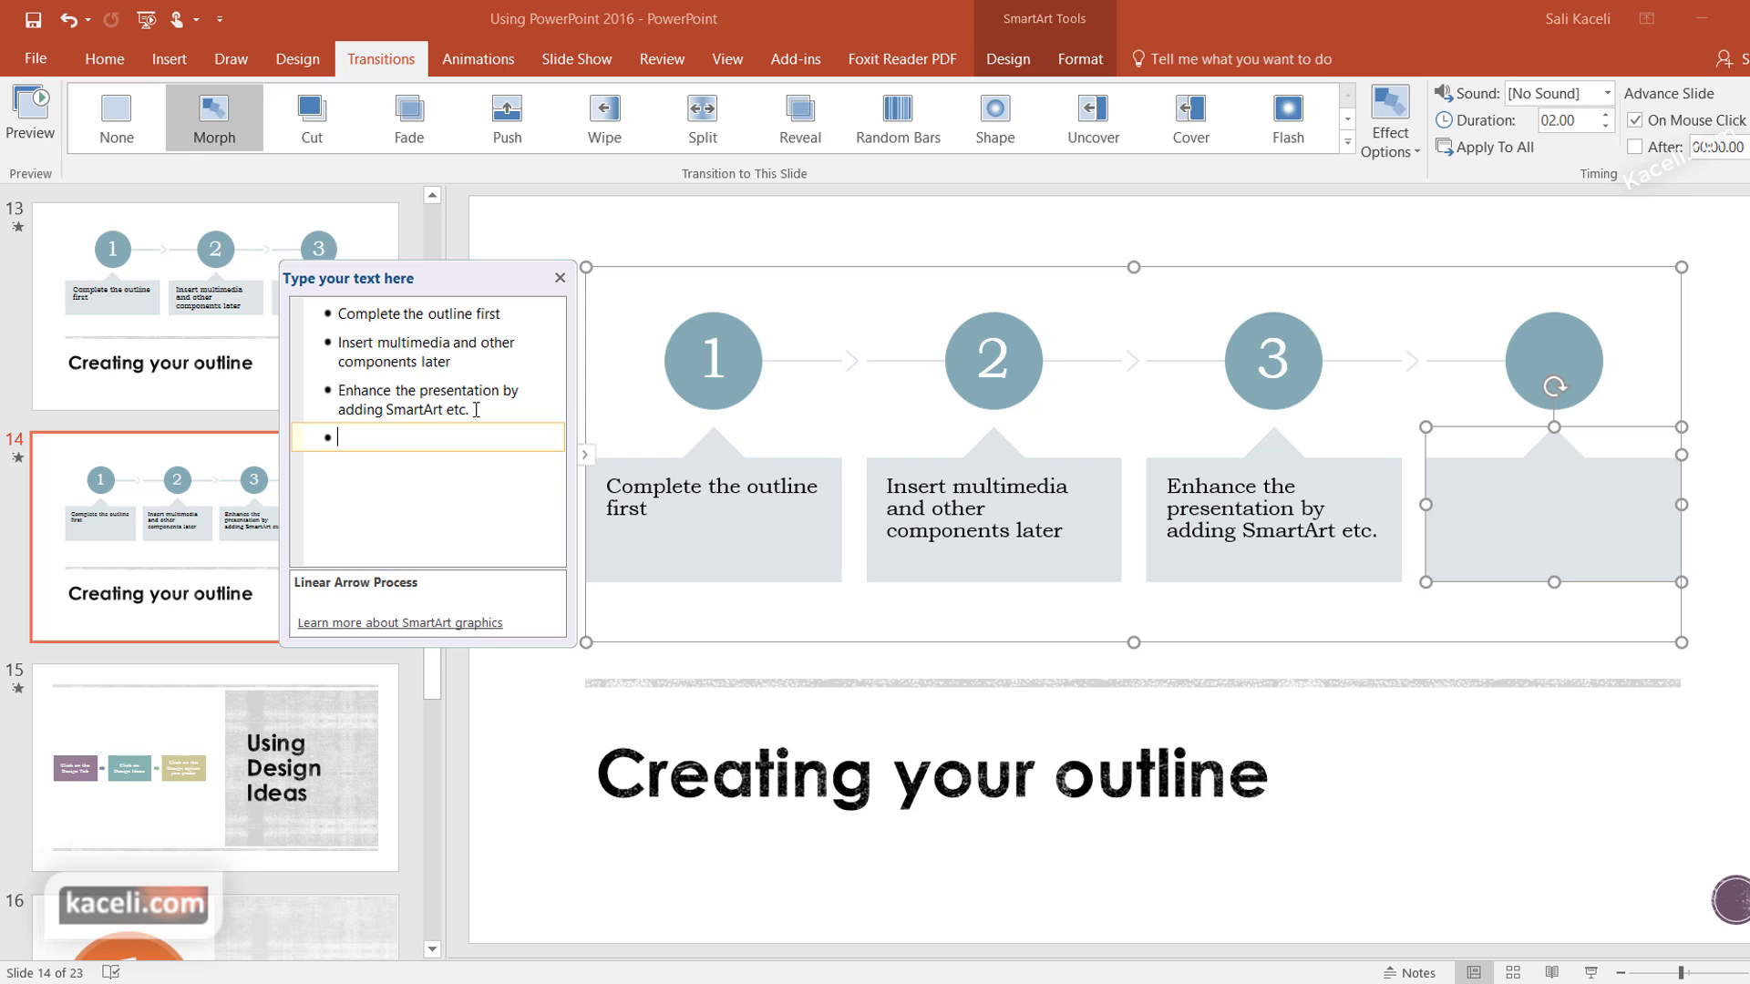
{"action": "type", "text": "Present your presentation"}
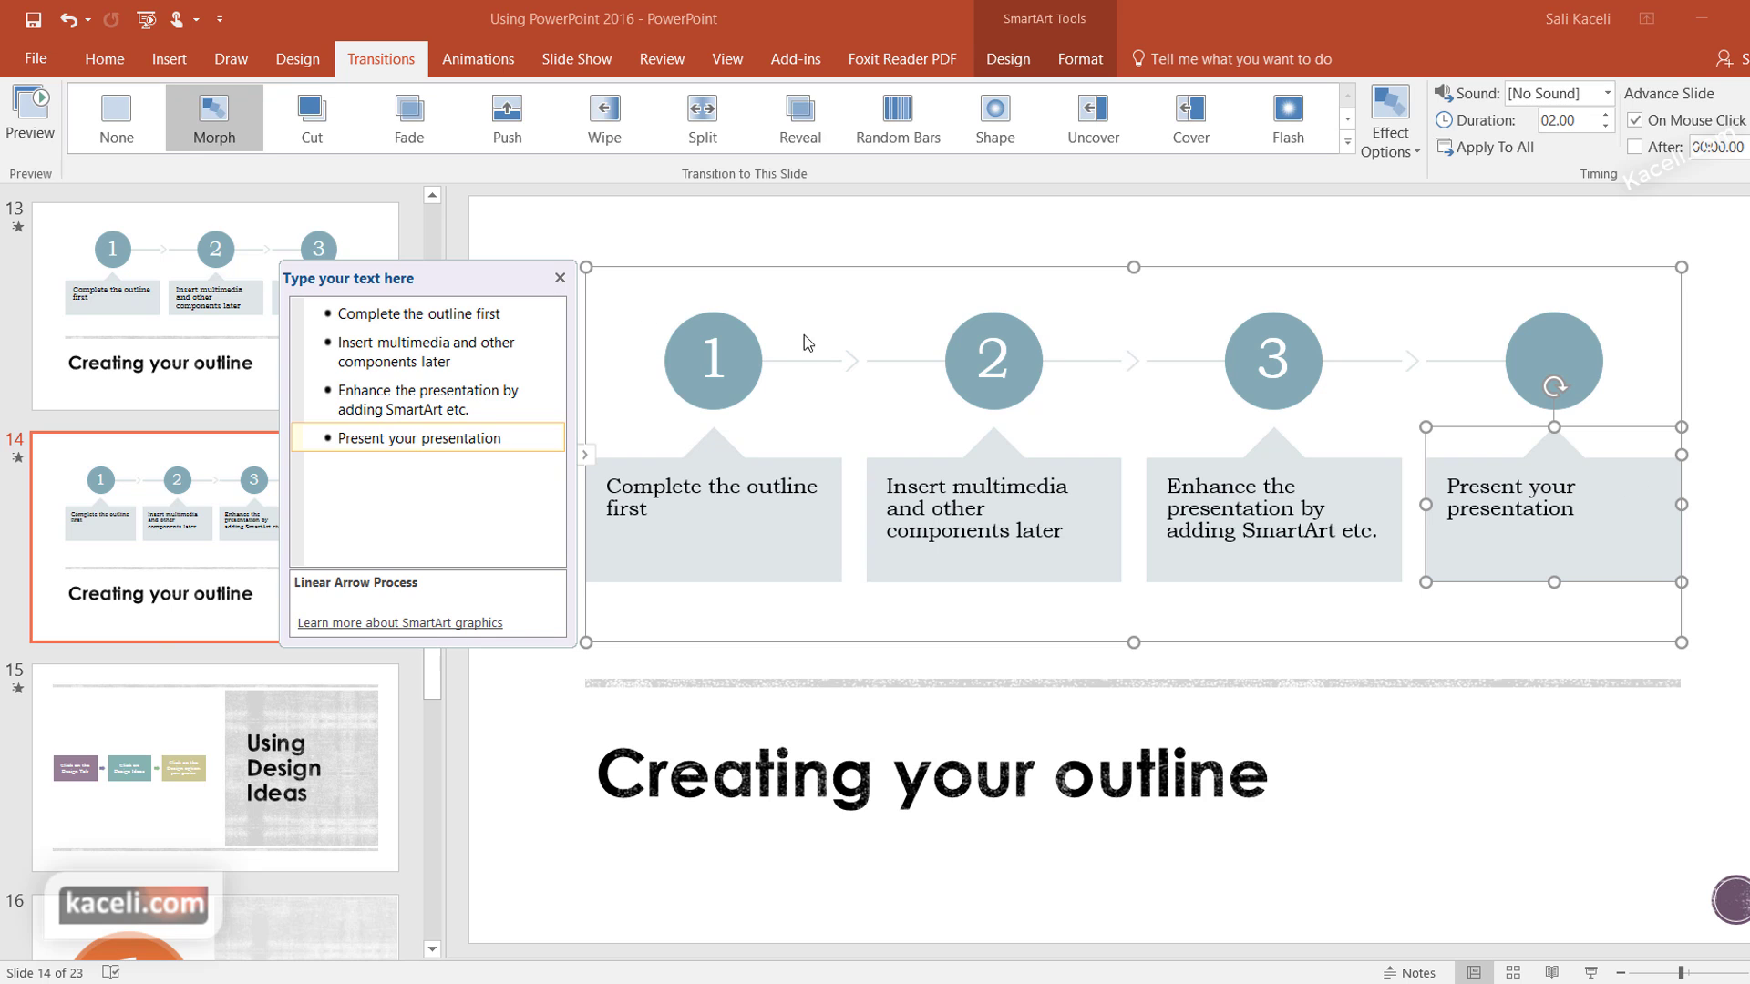
{"action": "left_click", "coordinate": [1027, 638]}
{"action": "left_click", "coordinate": [176, 339]}
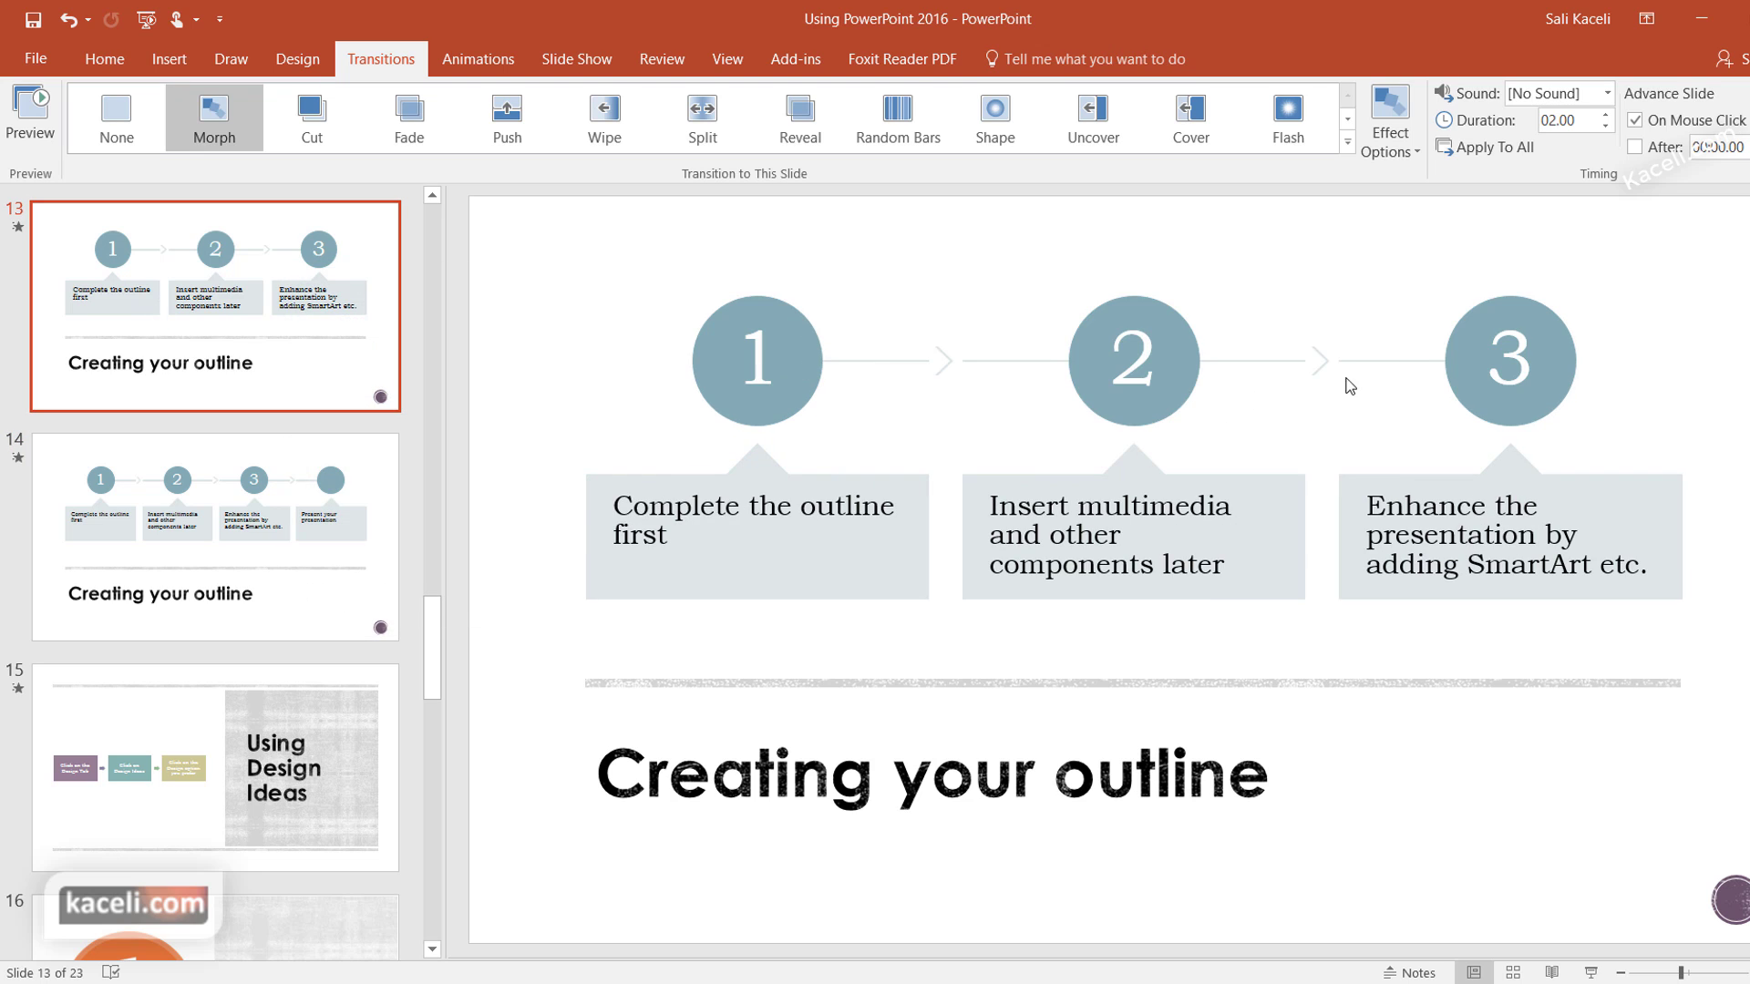
{"action": "left_click", "coordinate": [268, 483]}
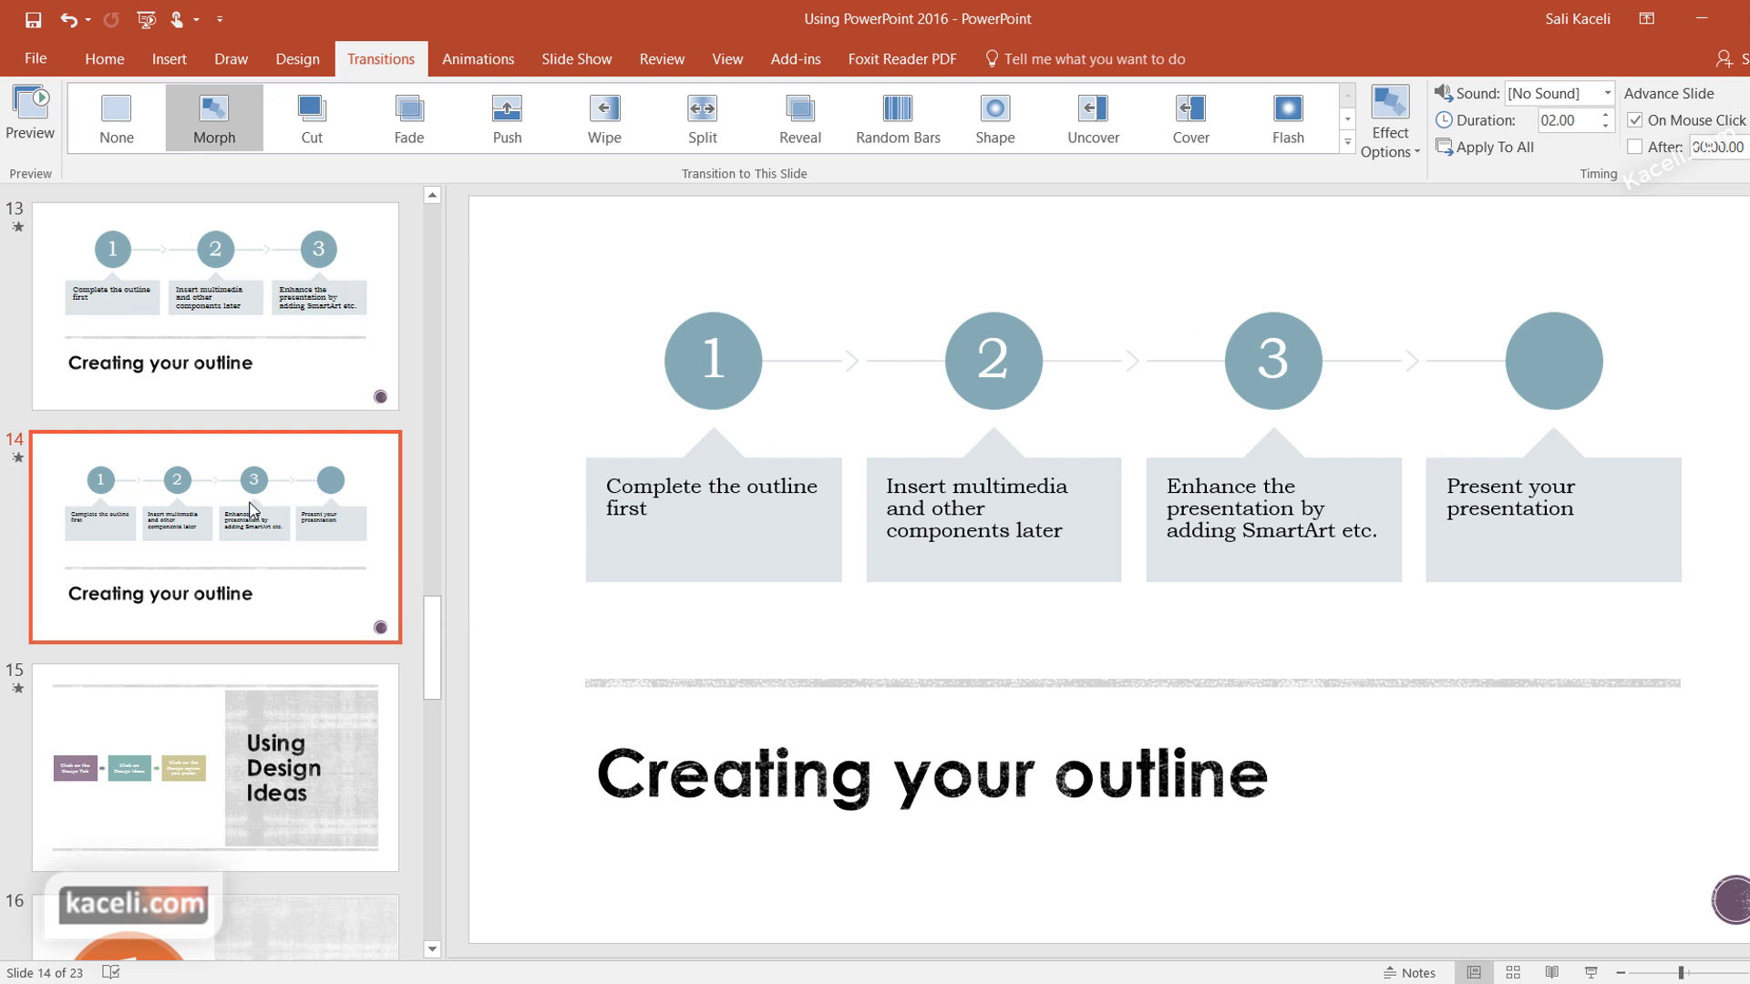
{"action": "left_click", "coordinate": [1561, 504]}
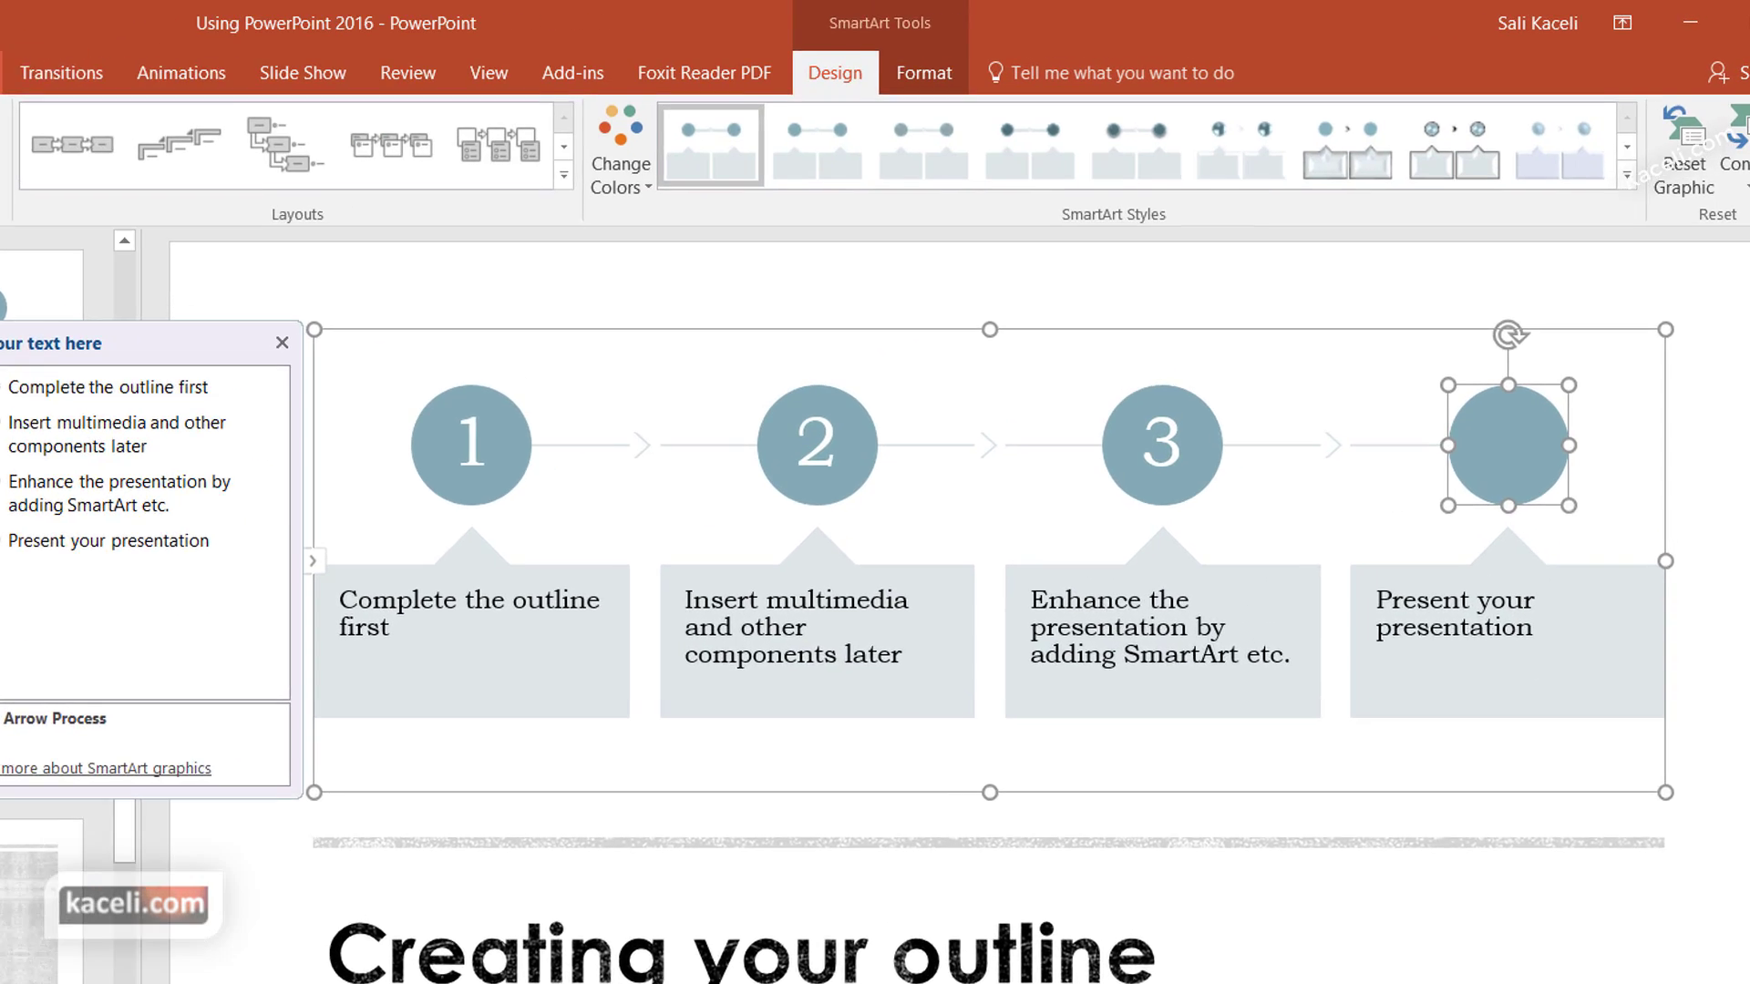
Apply the third Design Ideas layout: colour-coded numbered circles 1–4 above a textured title band.
{"action": "key", "text": "alt+g"}
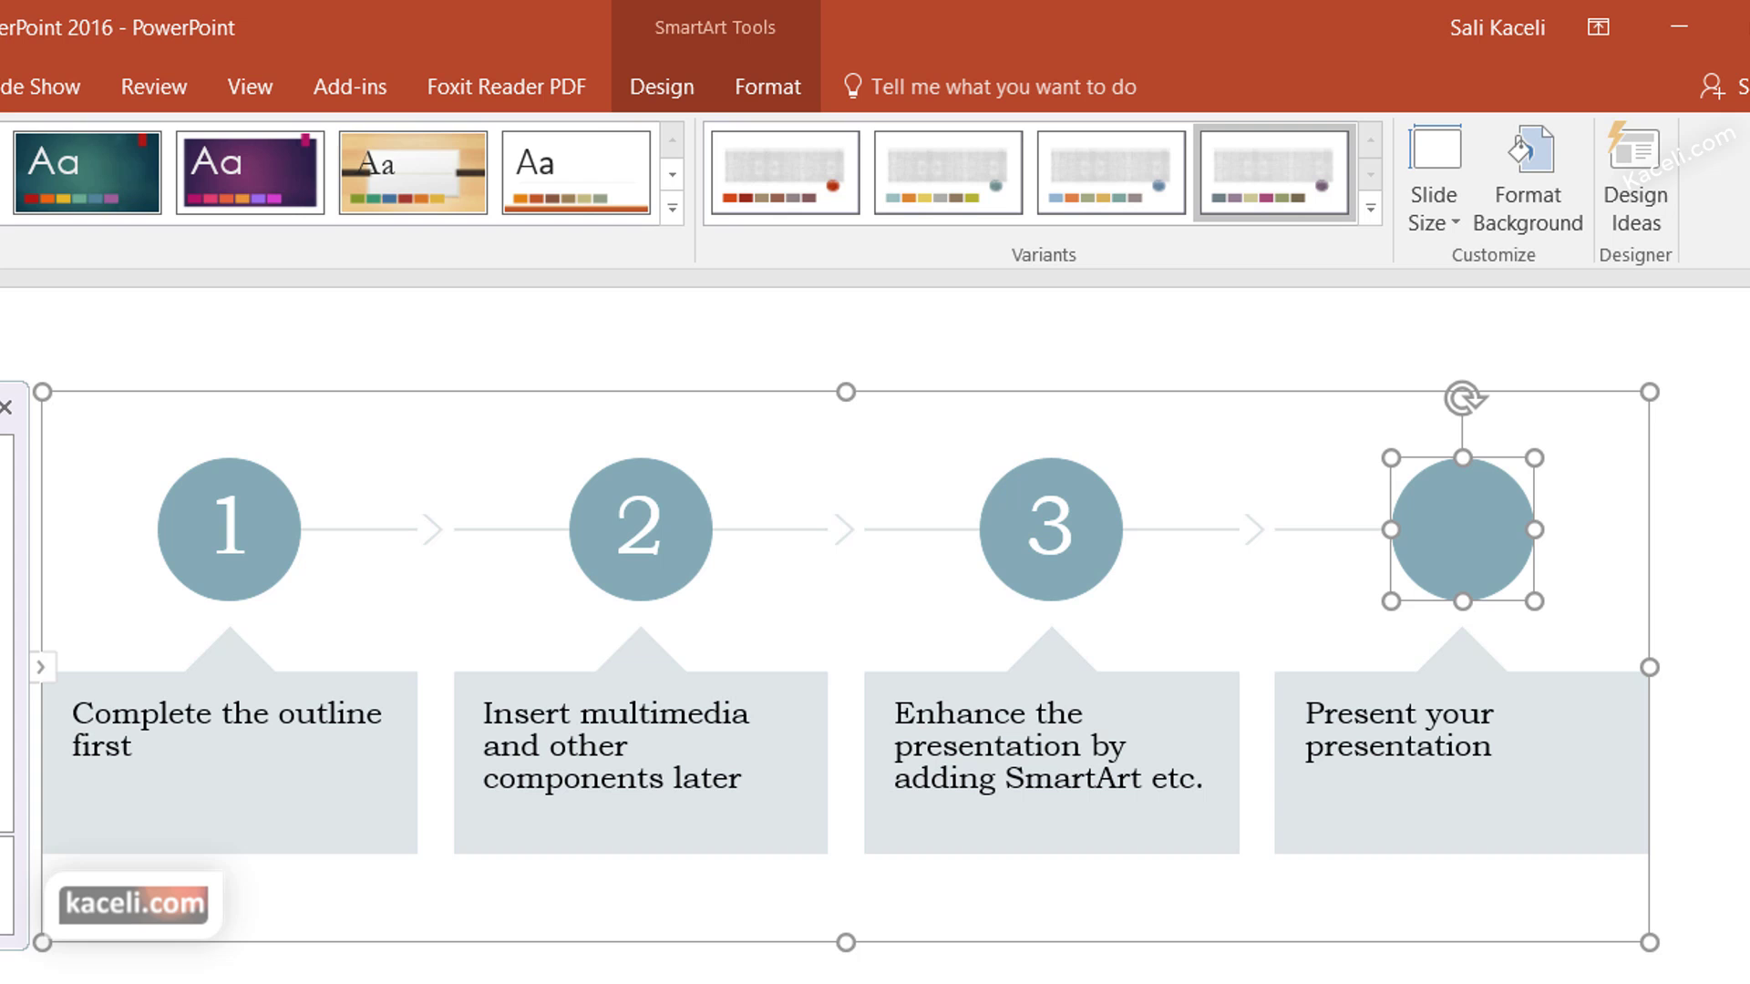
{"action": "left_click", "coordinate": [1627, 186]}
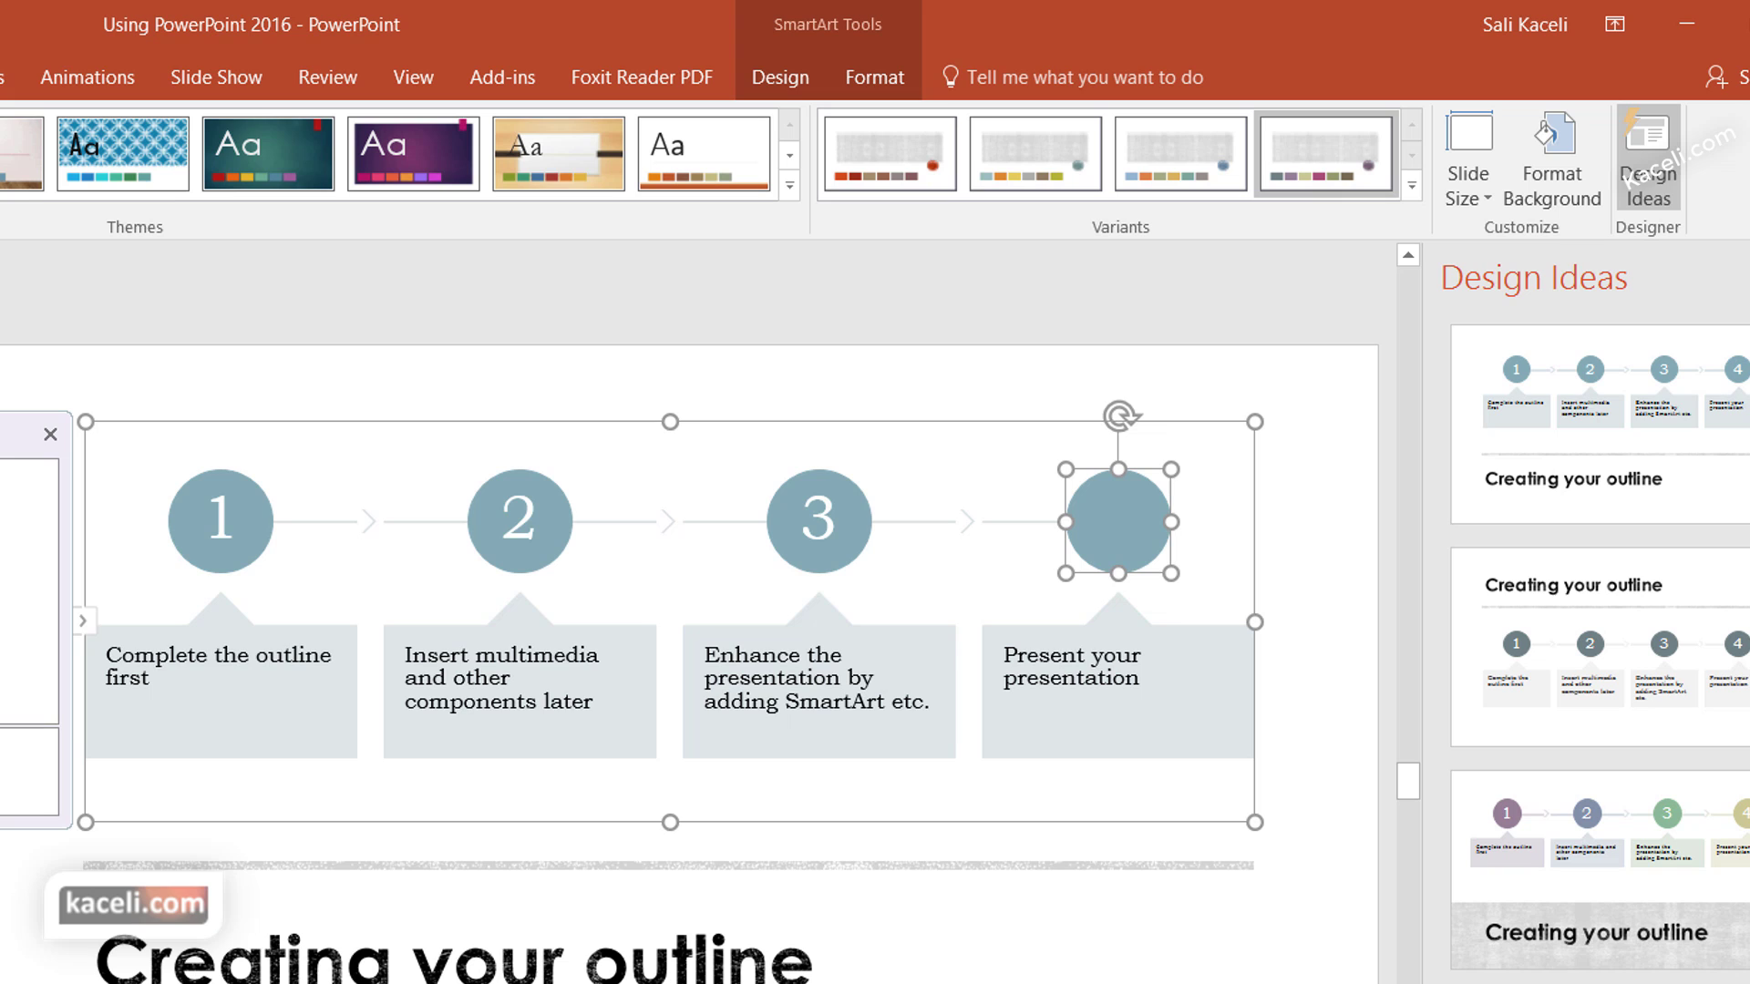
{"action": "left_click", "coordinate": [1600, 866]}
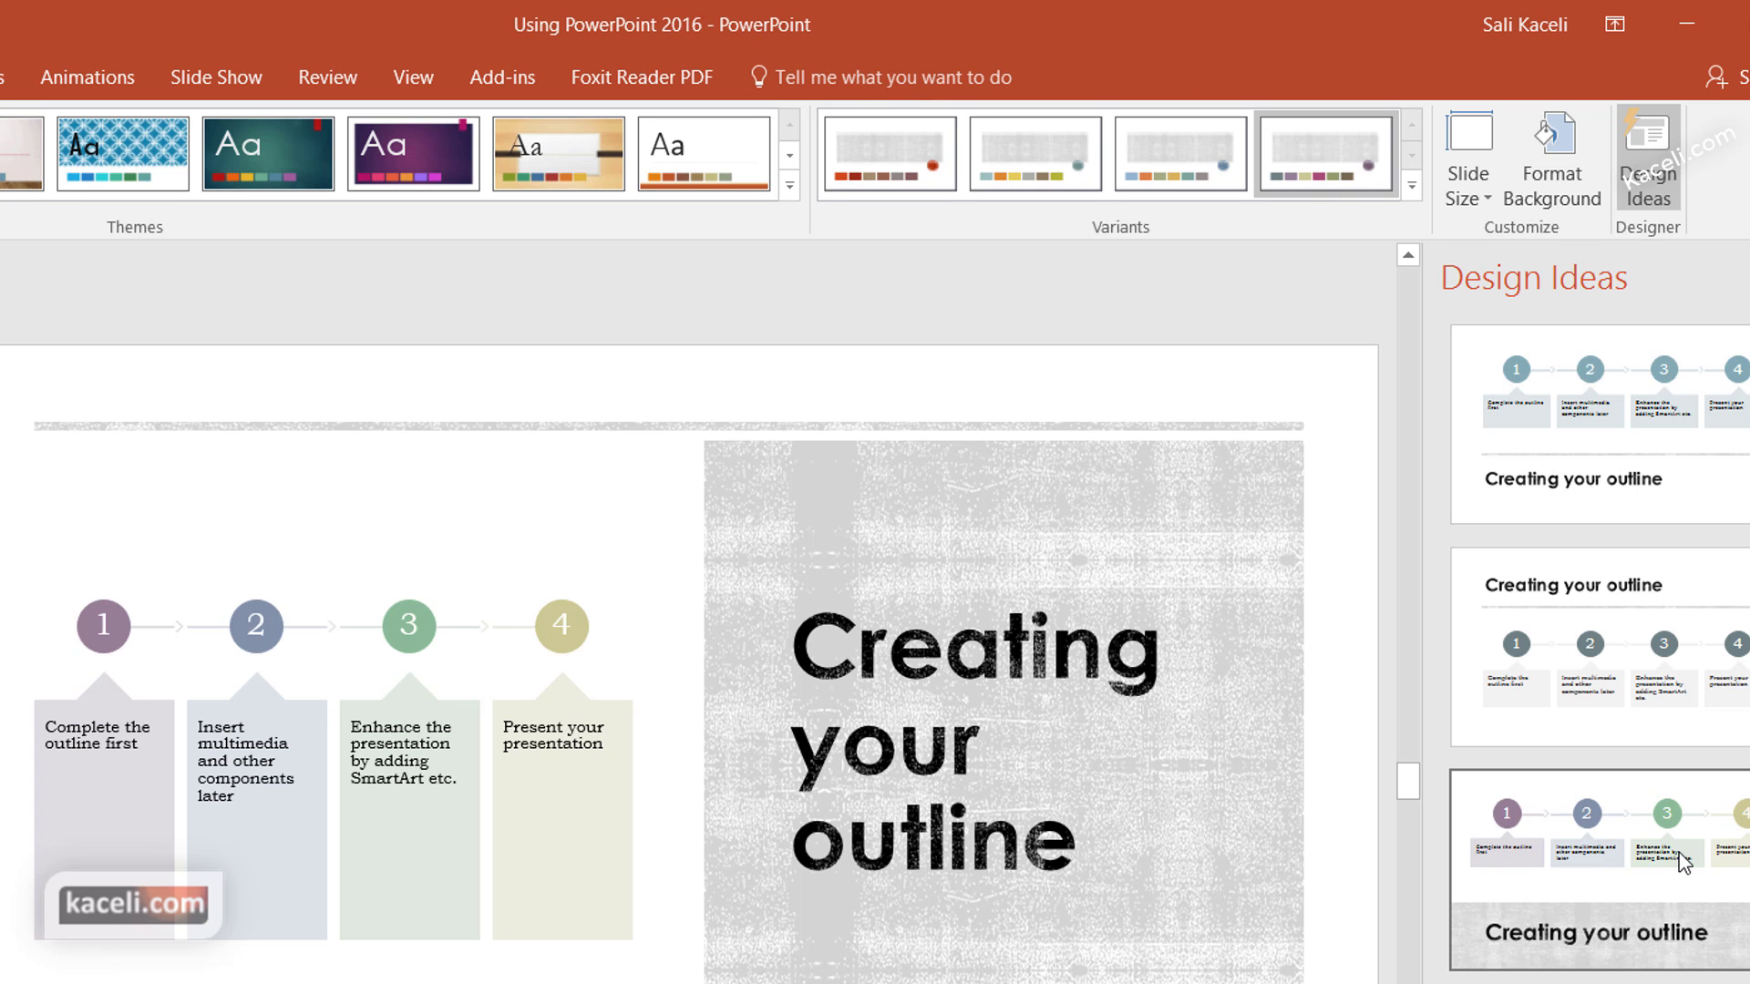
{"action": "scroll", "coordinate": [1681, 862], "scroll_direction": "down", "scroll_amount": 1}
{"action": "left_click", "coordinate": [1709, 797]}
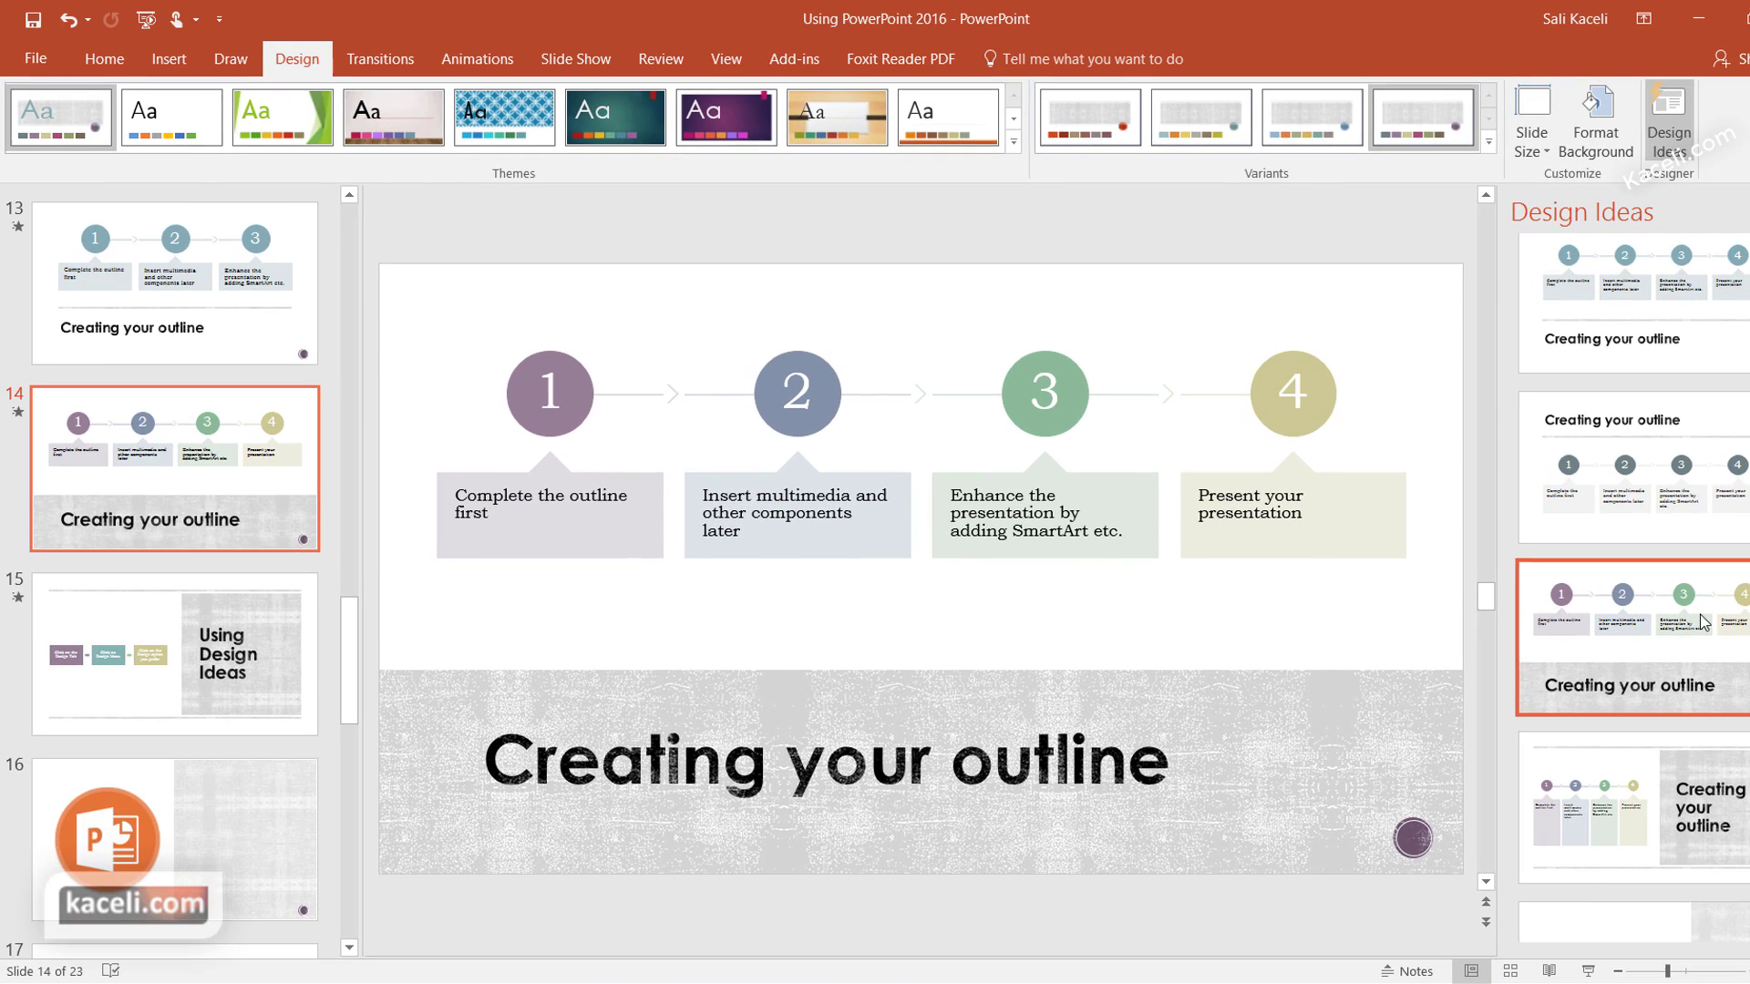
Compare slides 13 and 14, then give slide 13 the Morph transition and preview it.
{"action": "left_click", "coordinate": [191, 294]}
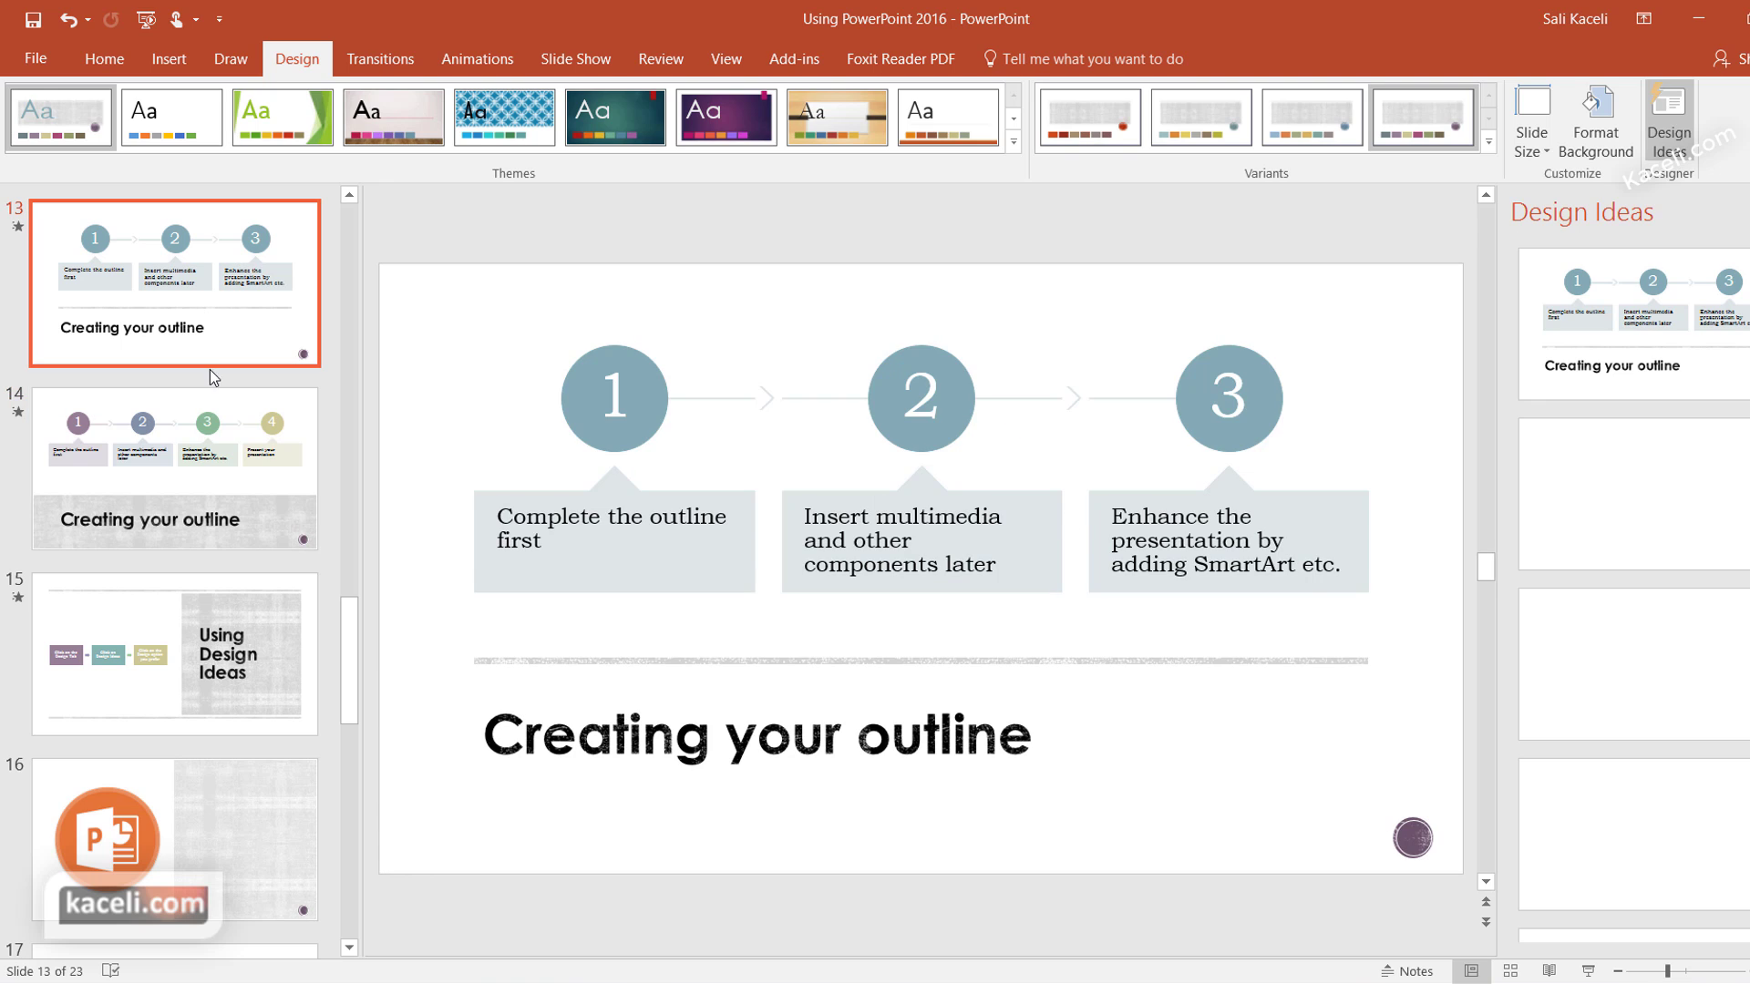
{"action": "left_click", "coordinate": [224, 421]}
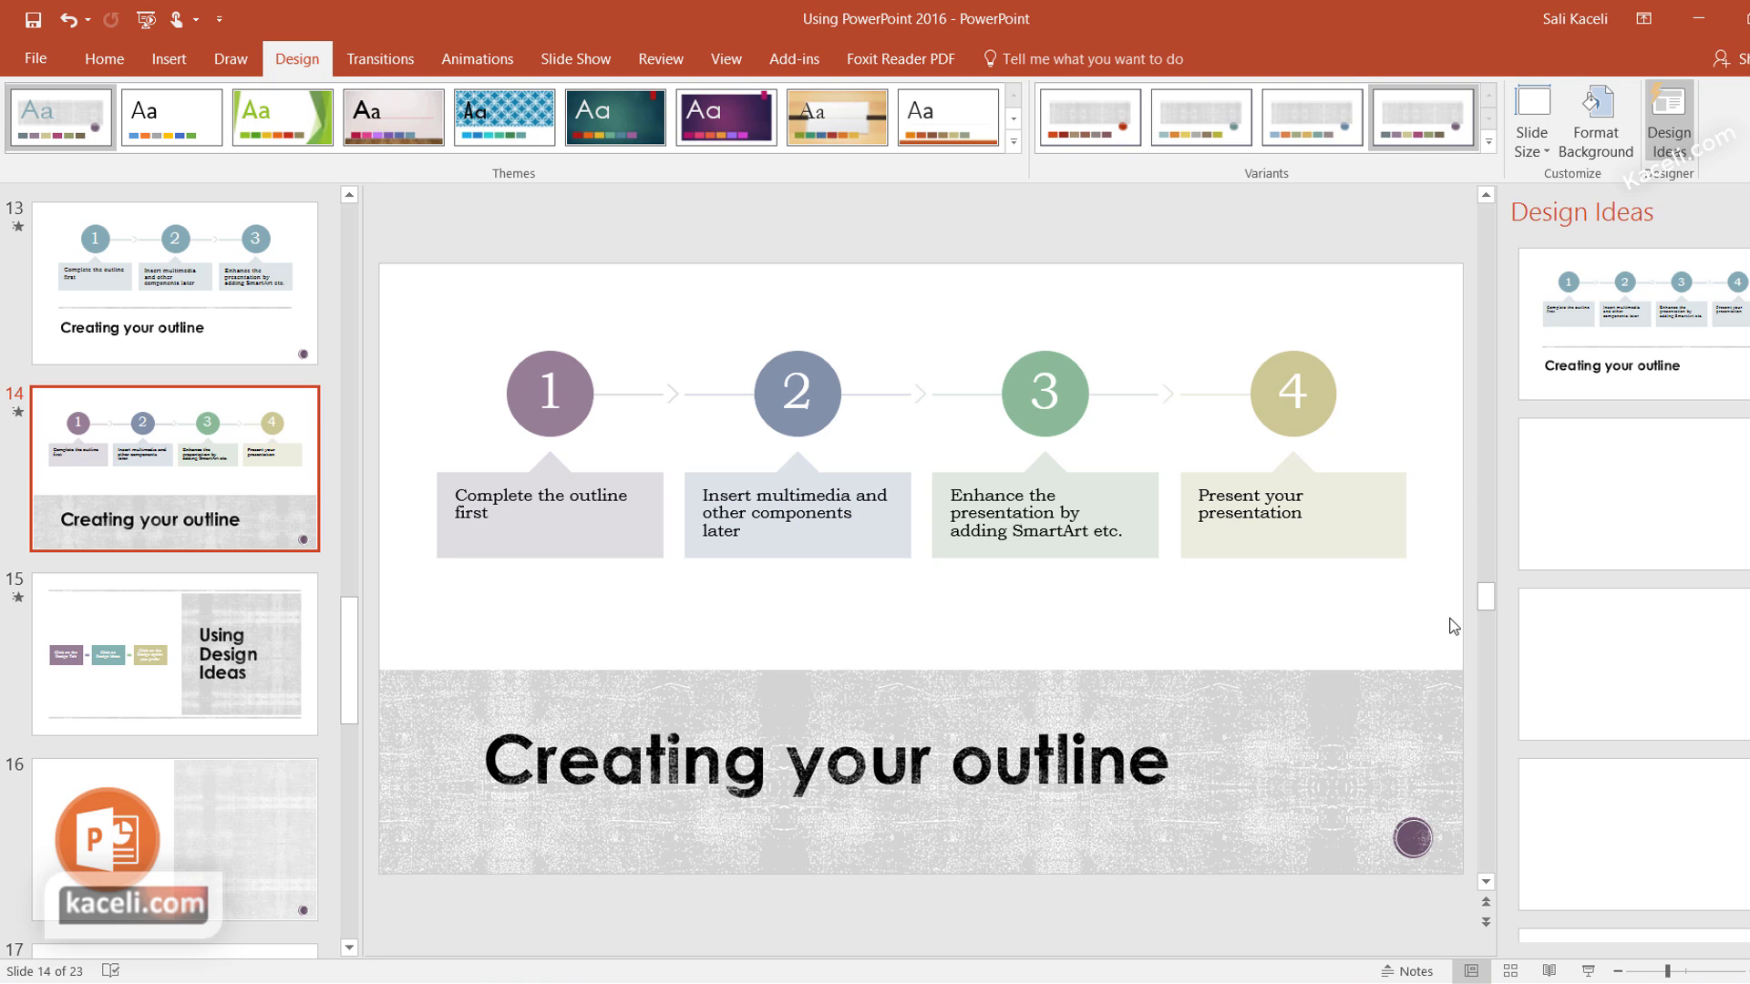
{"action": "left_click", "coordinate": [125, 288]}
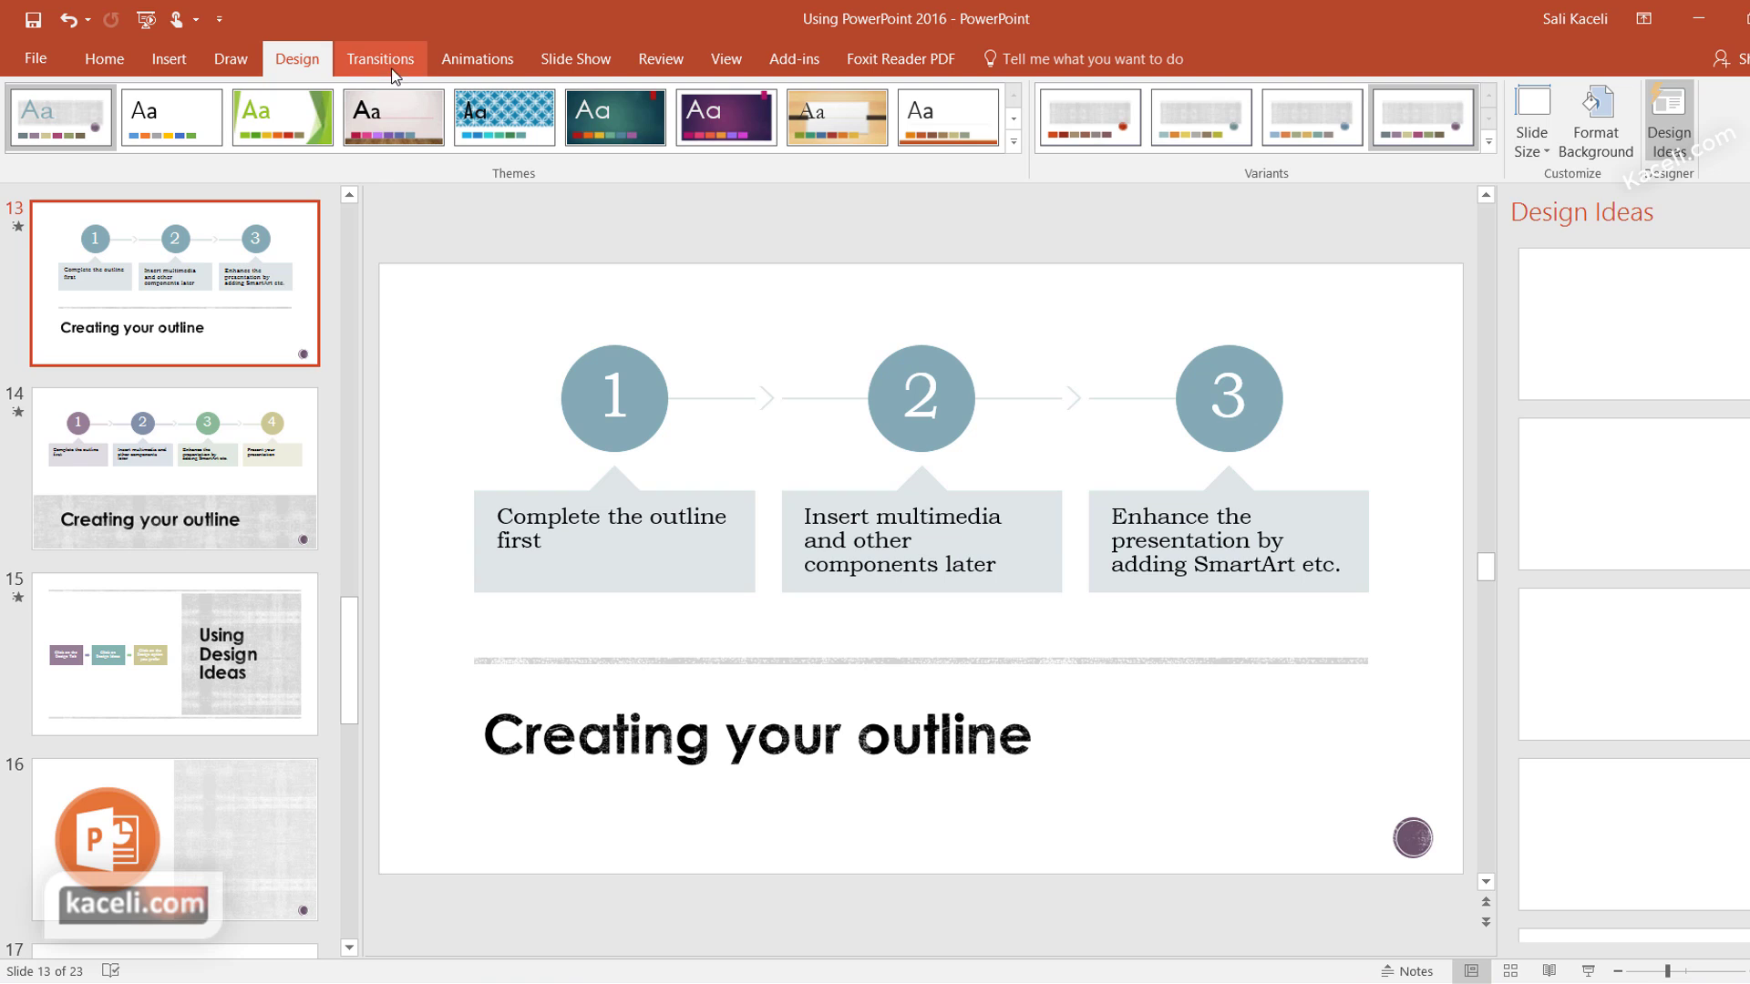
{"action": "left_click", "coordinate": [394, 62]}
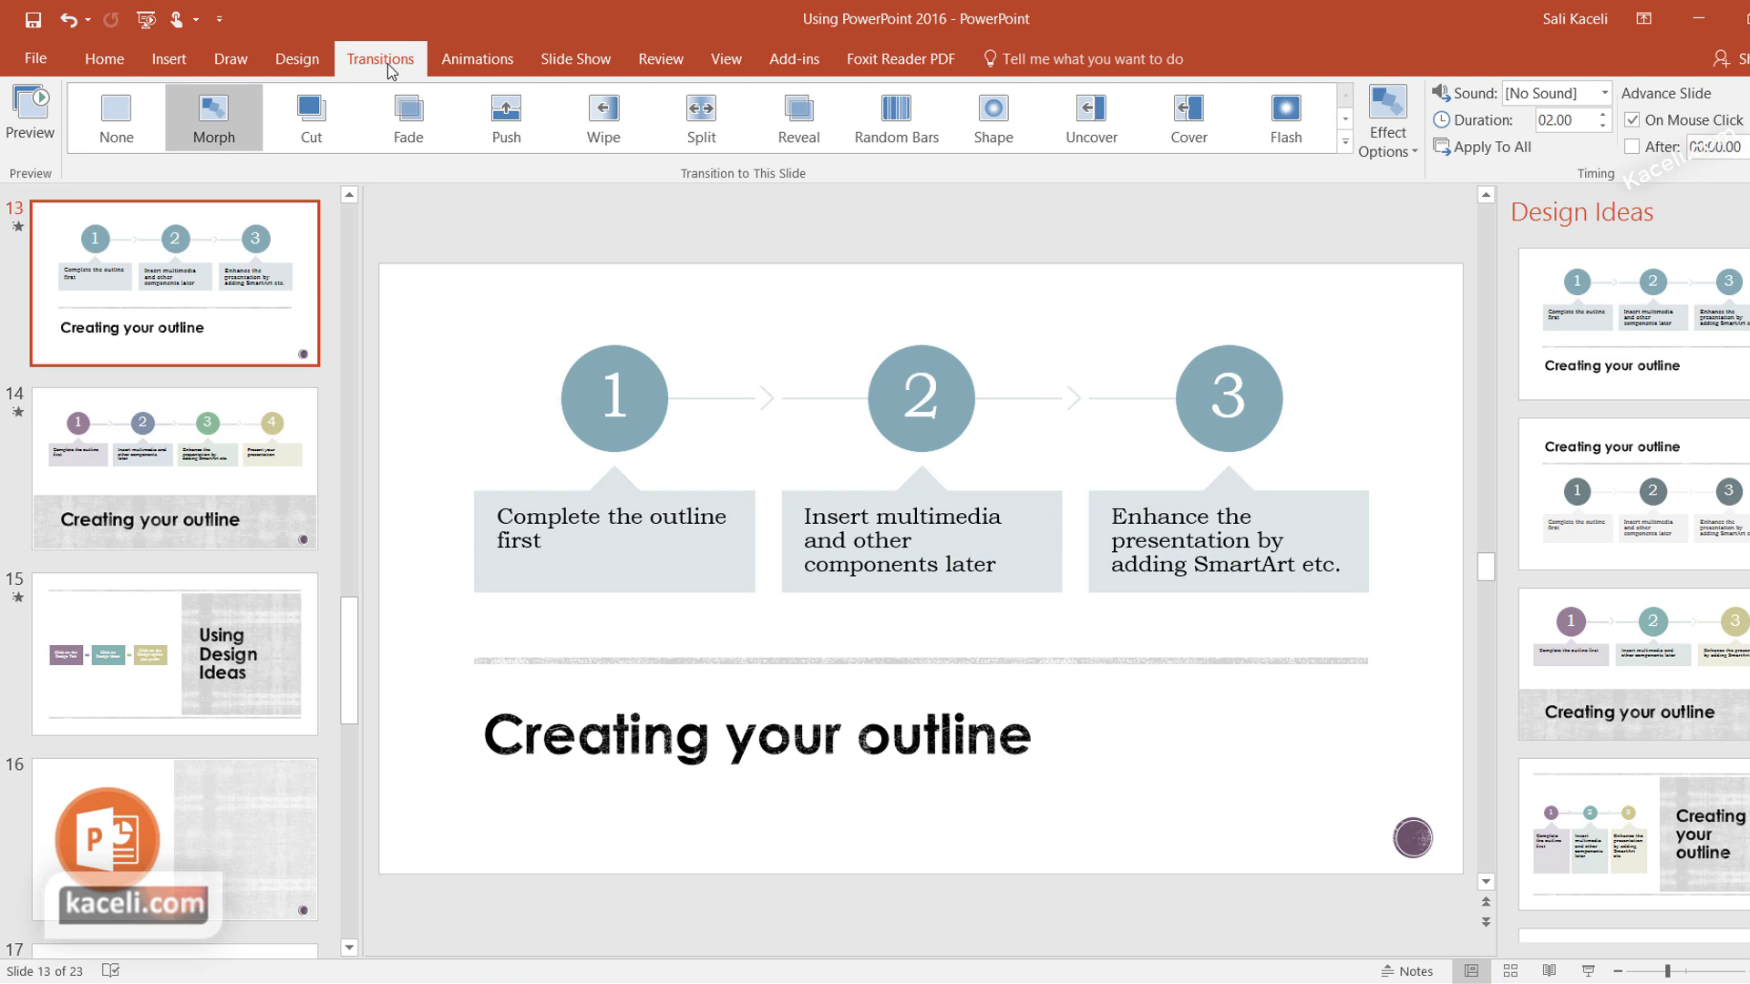
{"action": "left_click", "coordinate": [208, 127]}
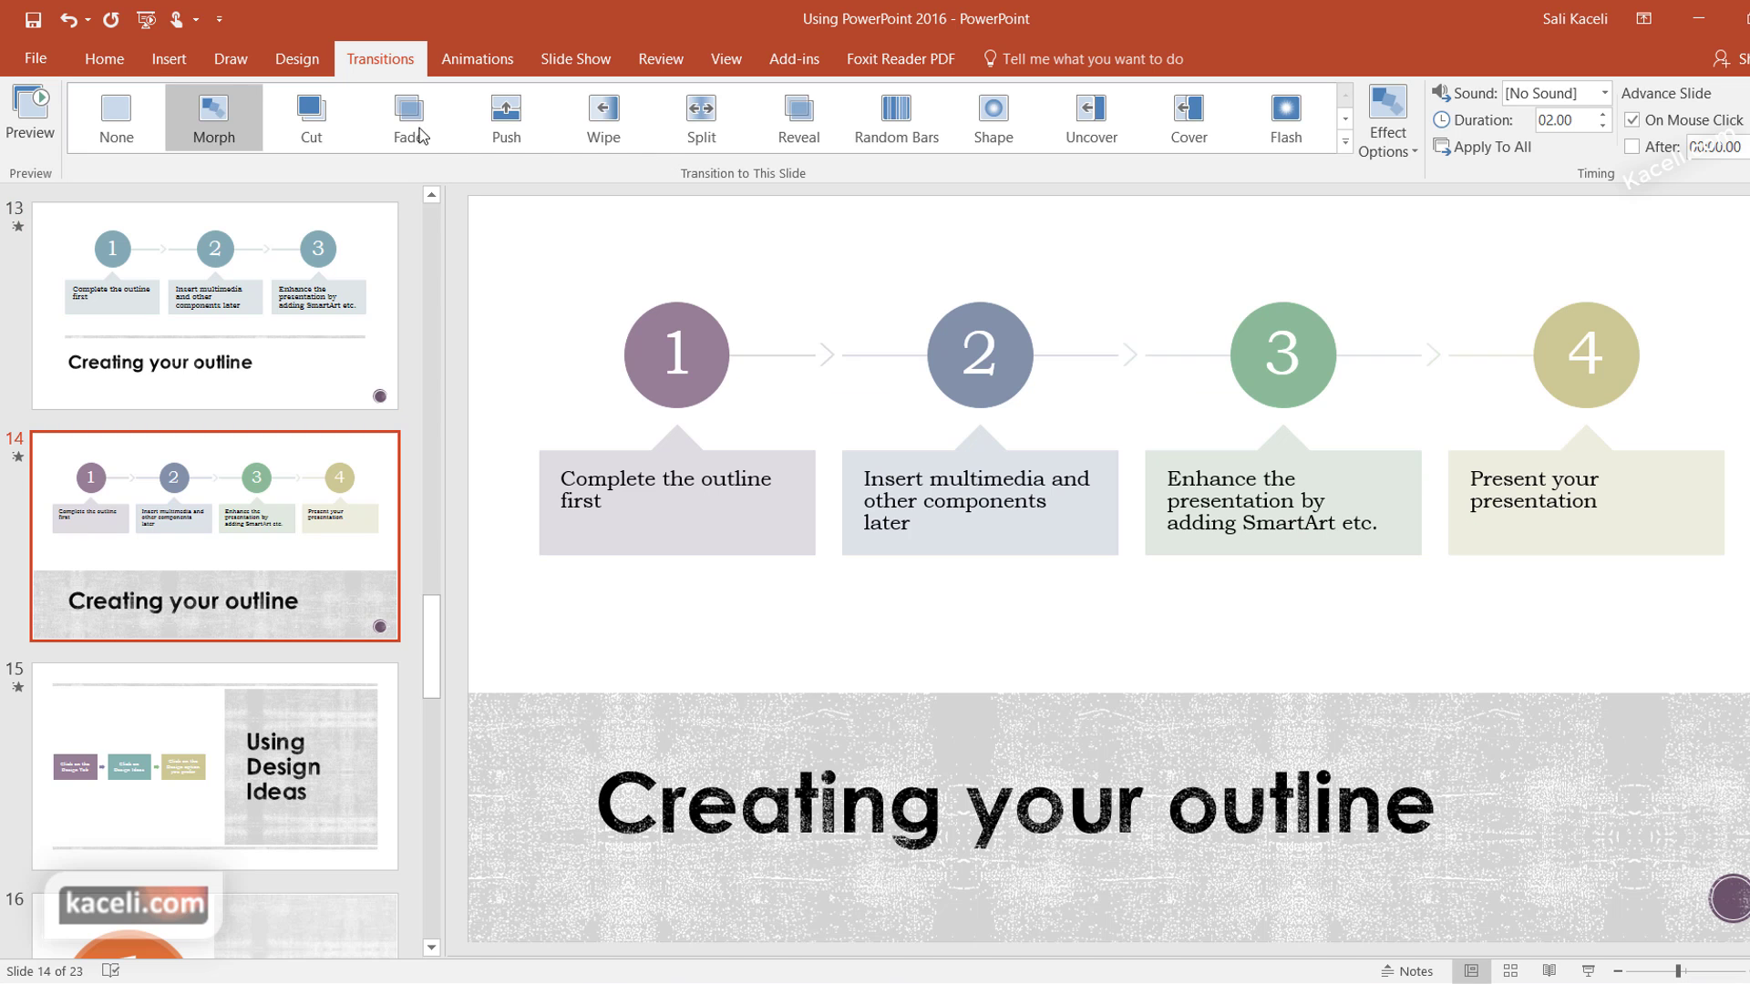
Show slide 14's Morph effect options (Objects, Words, Characters), with Objects currently applied.
{"action": "left_click", "coordinate": [295, 56]}
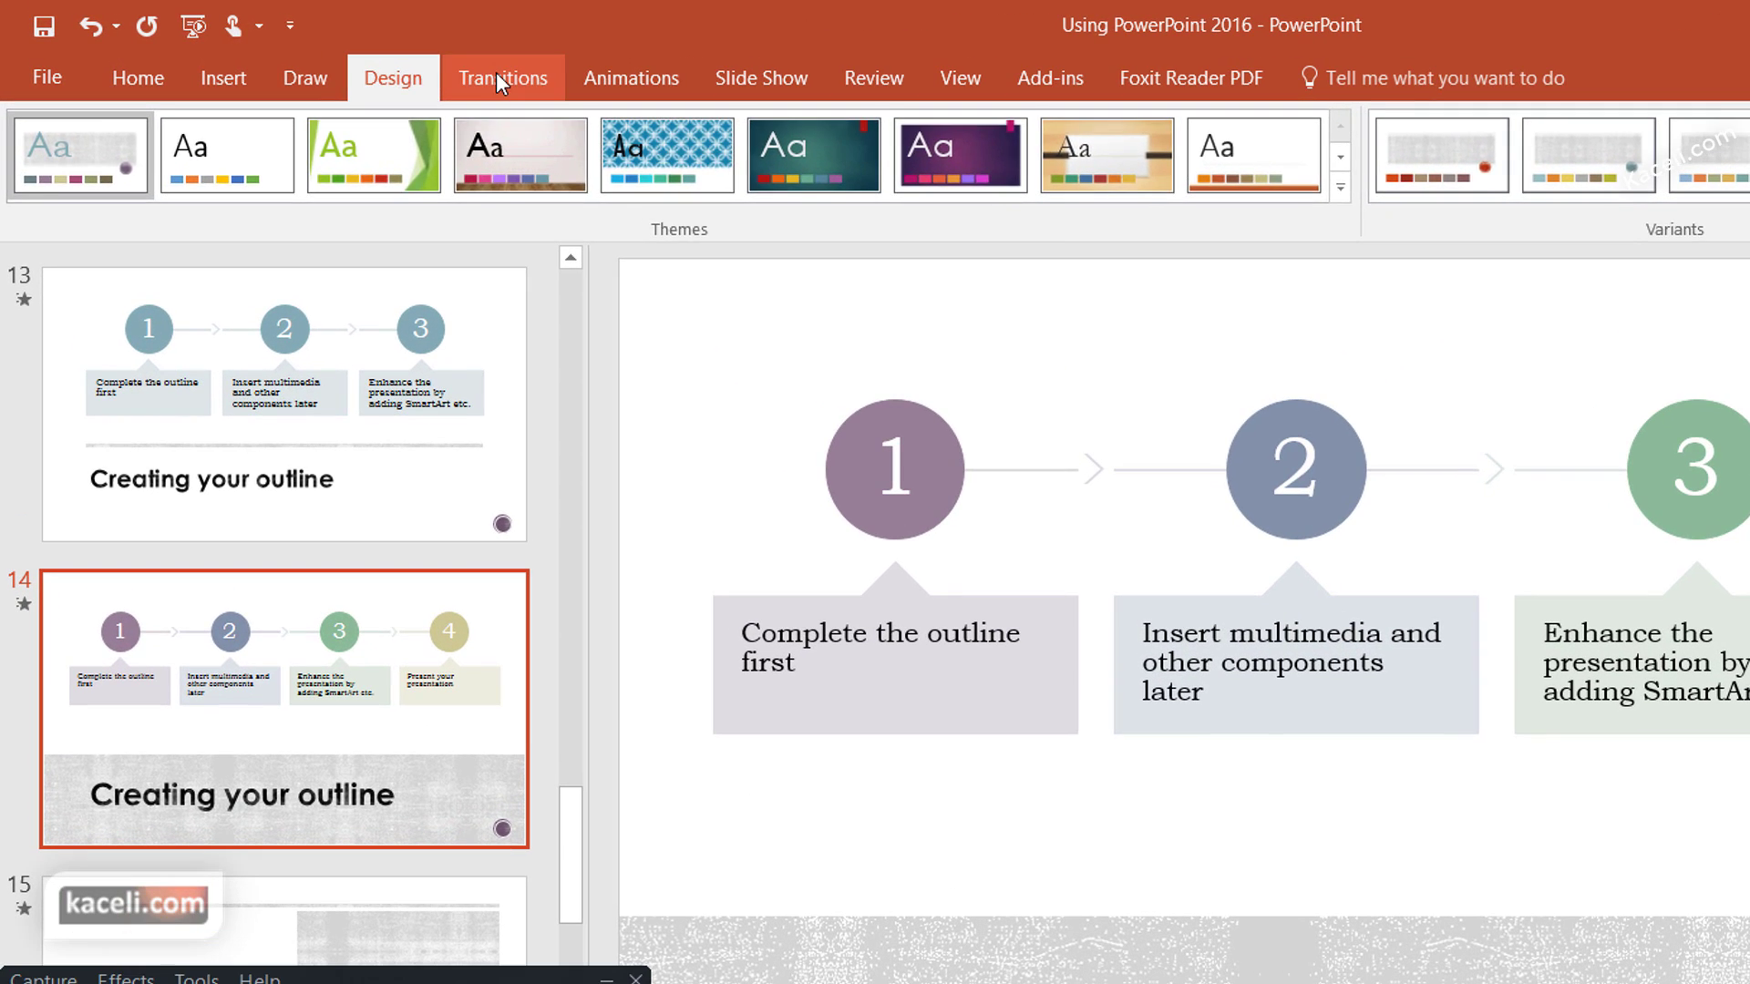
{"action": "left_click", "coordinate": [498, 77]}
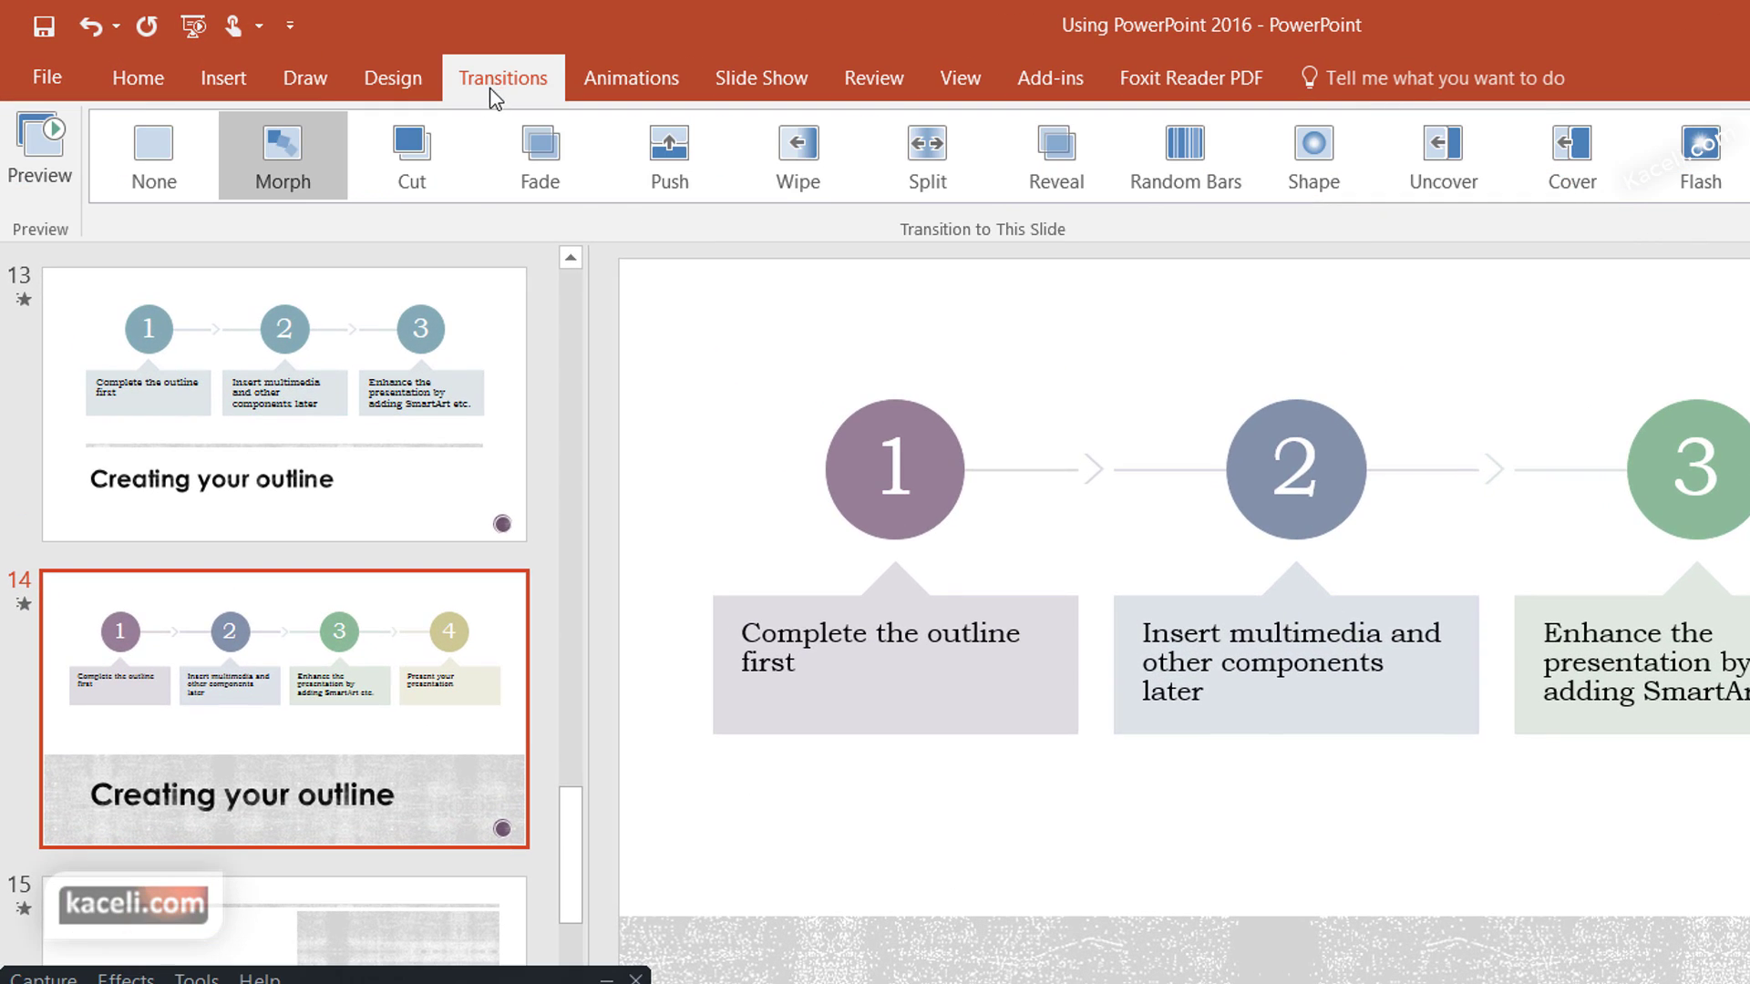
{"action": "left_click", "coordinate": [1743, 183]}
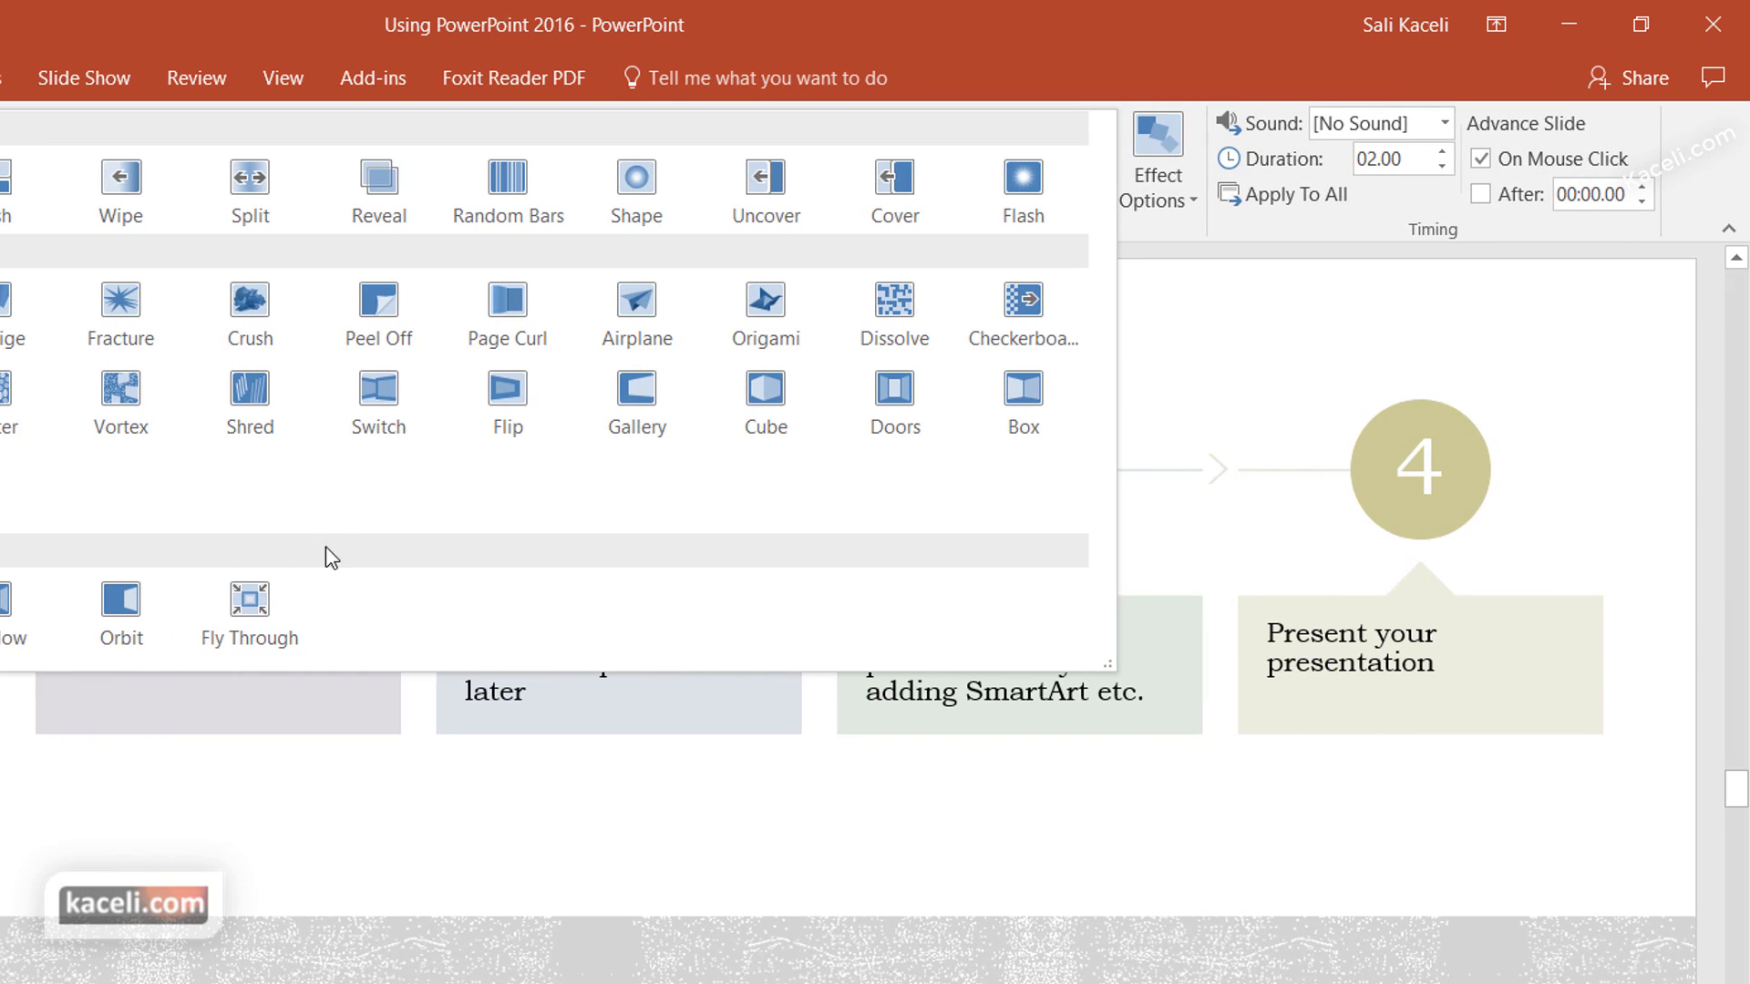
{"action": "left_click", "coordinate": [1176, 210]}
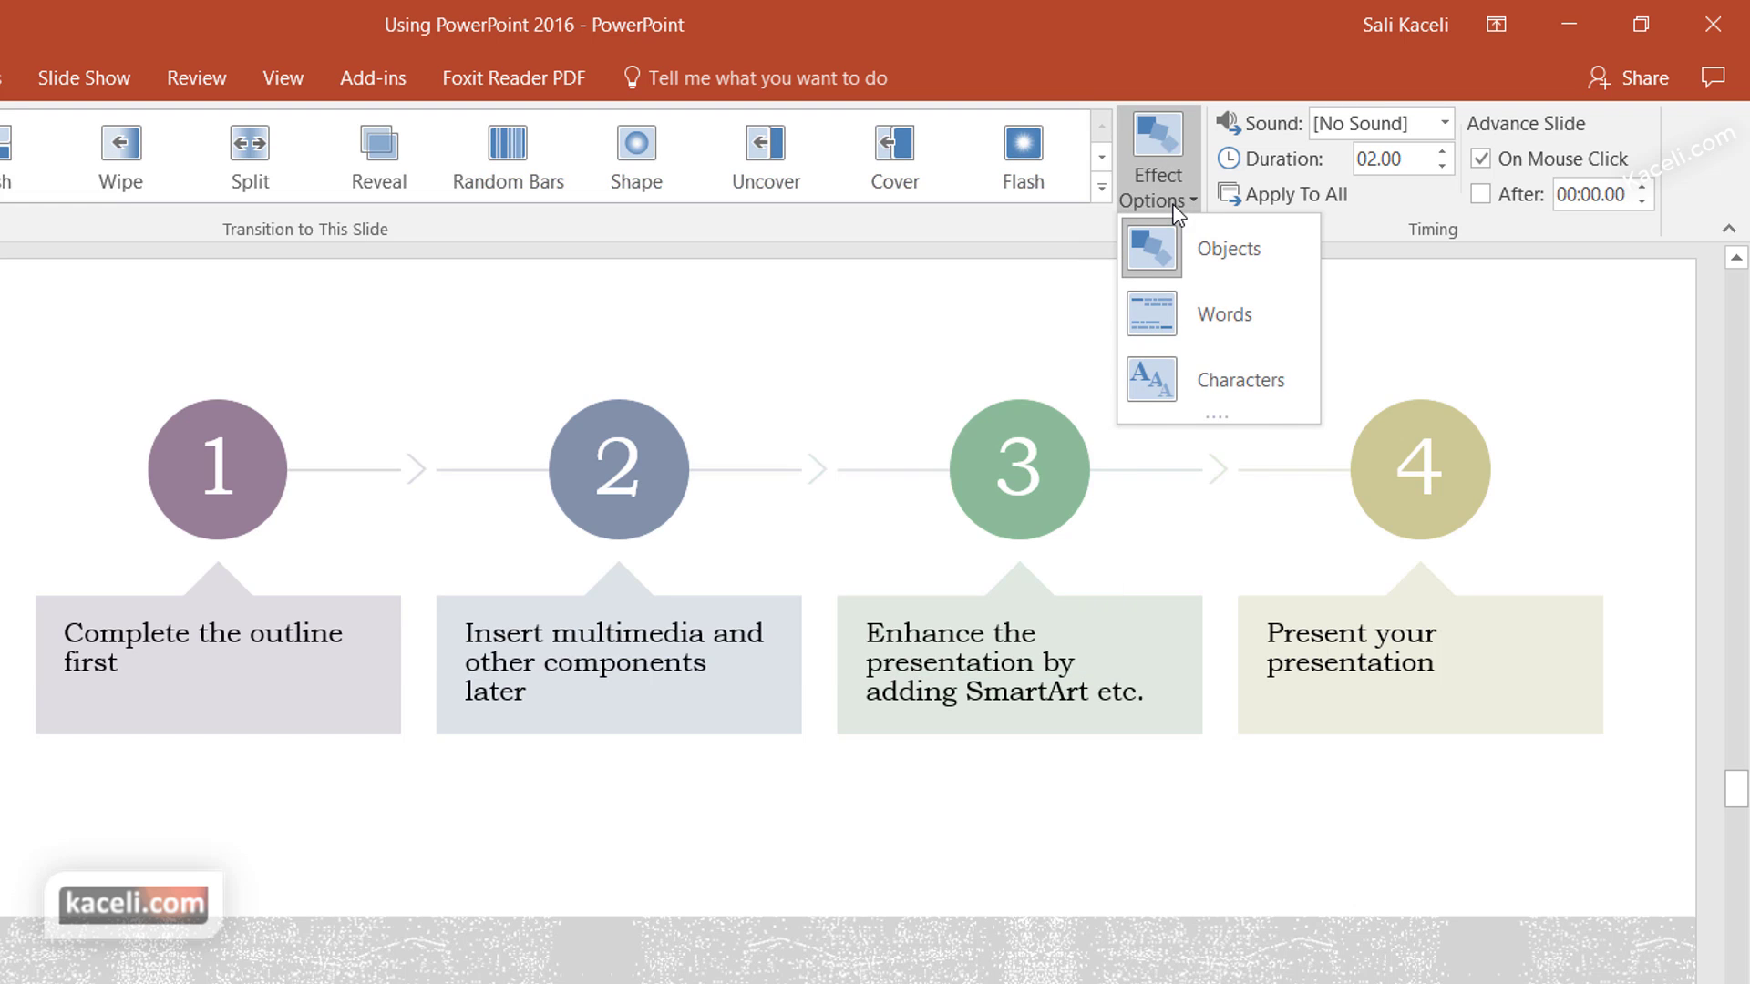